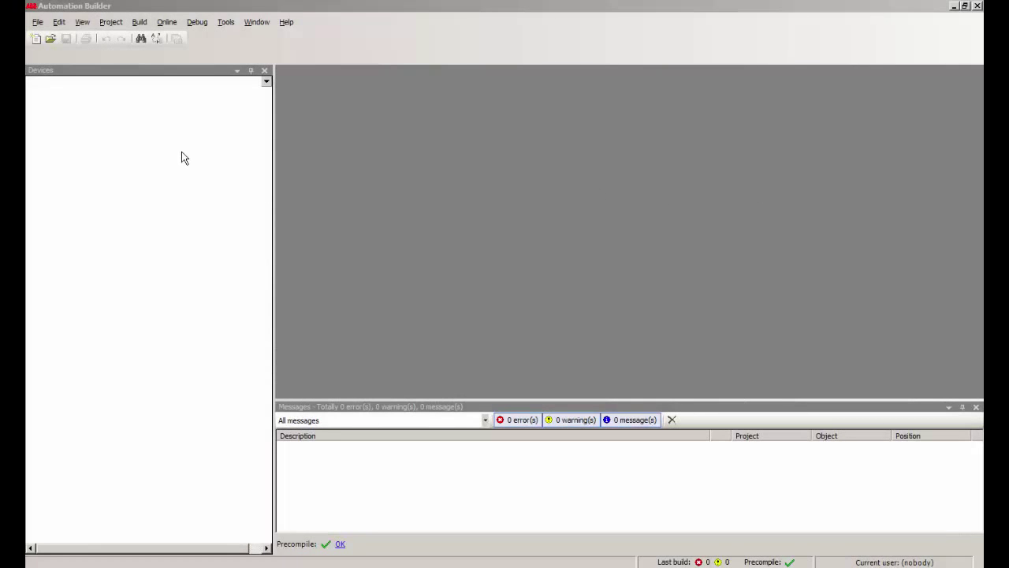
# Check the program's version information from the Help menu.
pyautogui.click(287, 23)
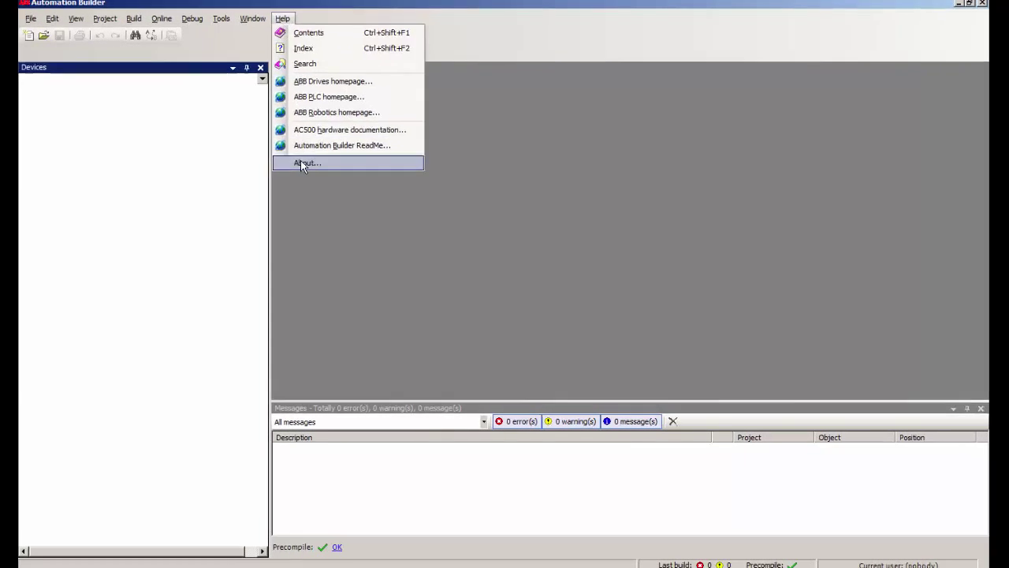
pyautogui.click(304, 163)
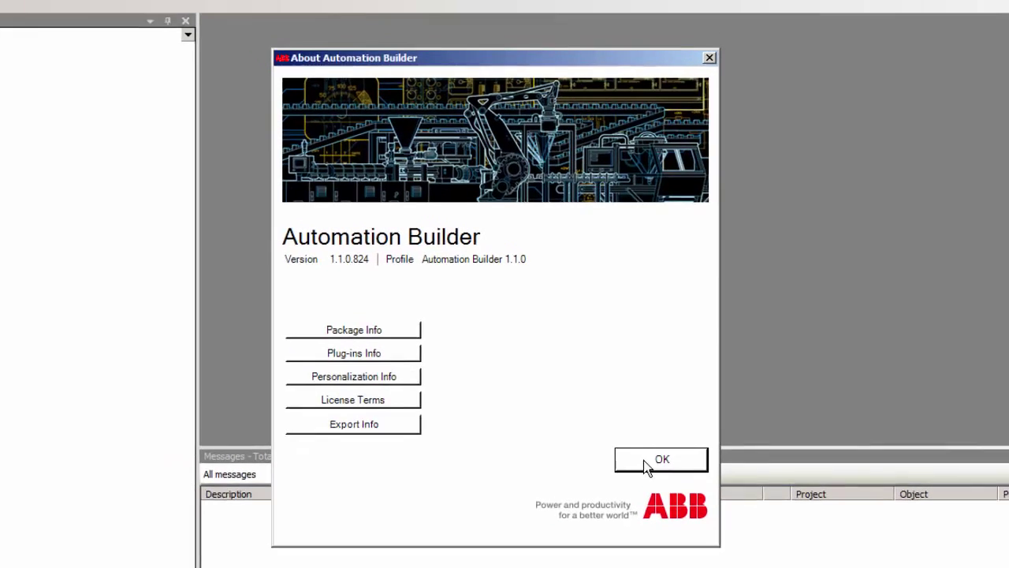
pyautogui.click(631, 448)
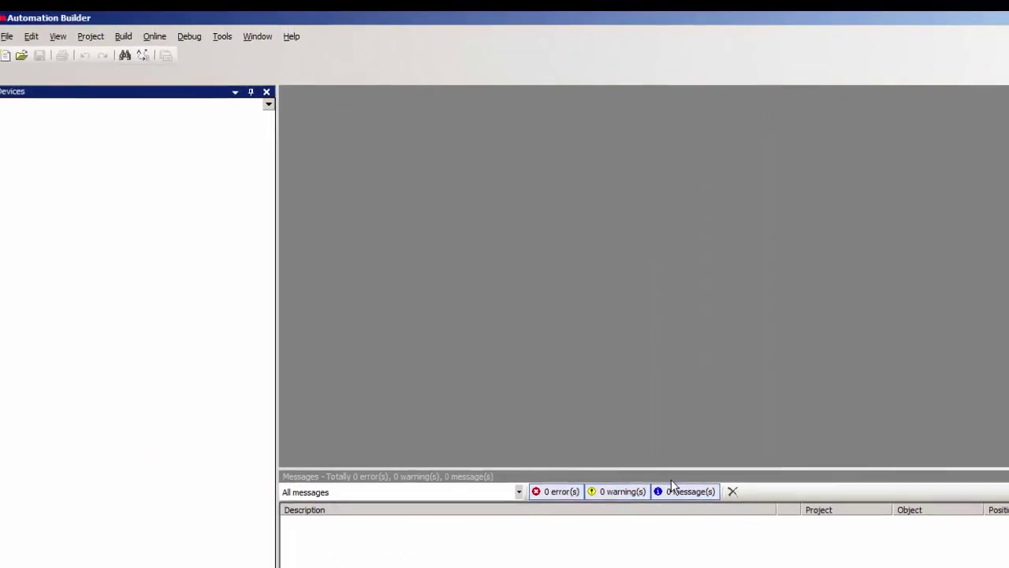
# Create a new AC500 project named SafetyProject with an AC500 PM583-ETH PLC.
pyautogui.click(14, 41)
pyautogui.click(35, 56)
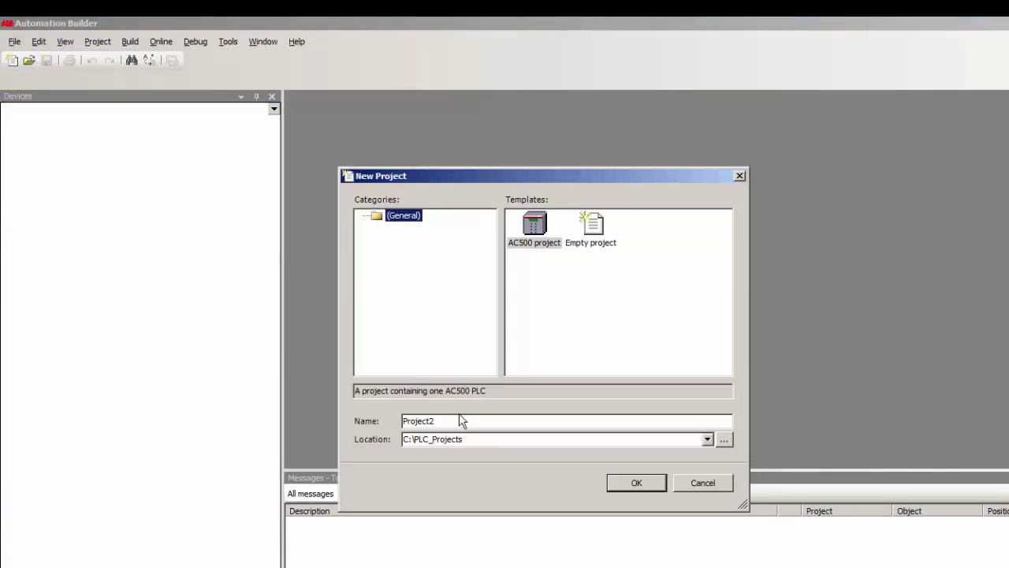
pyautogui.moveTo(460, 419); pyautogui.dragTo(377, 422)
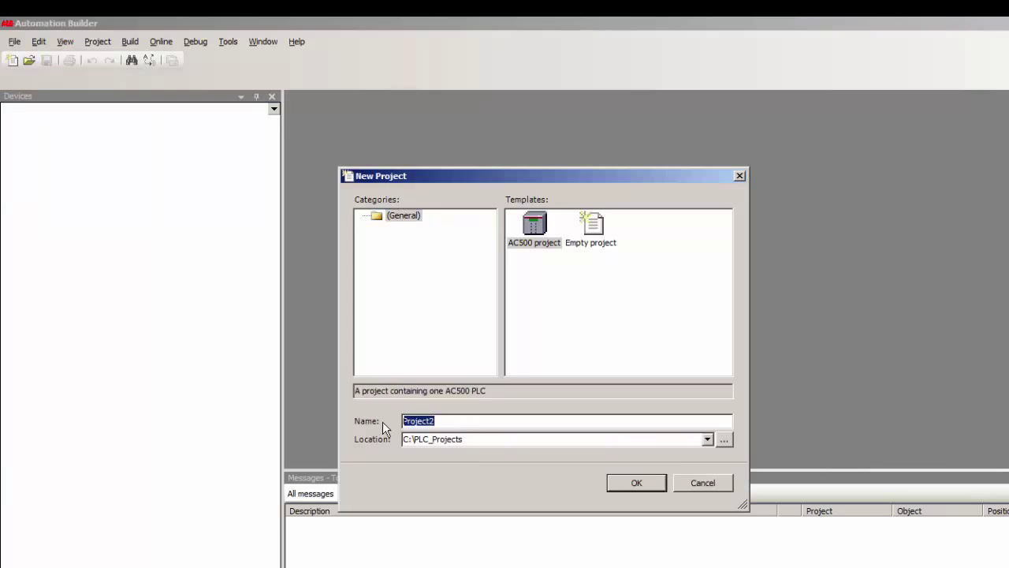
pyautogui.write('SafetyProject')
pyautogui.click(631, 483)
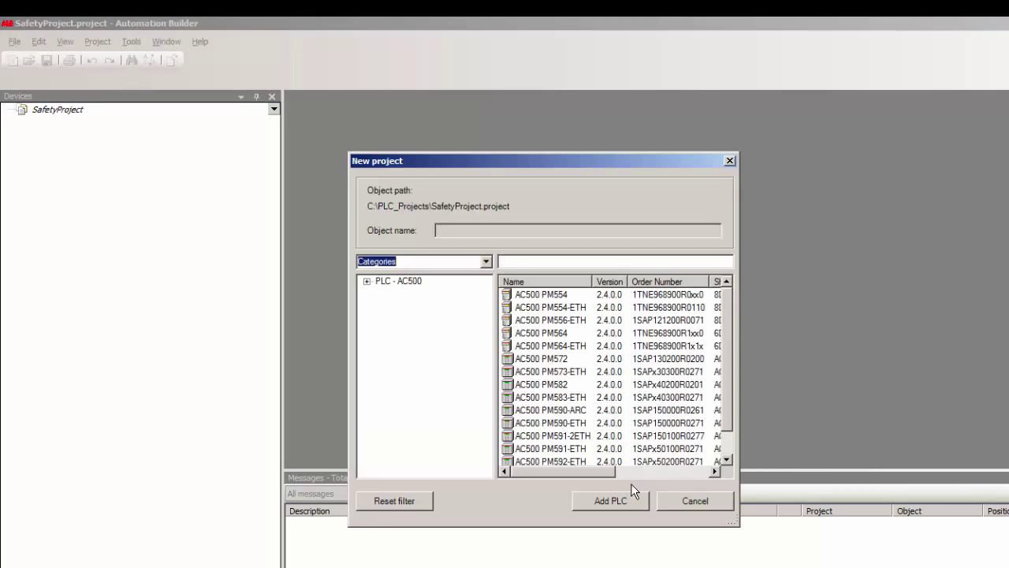
pyautogui.click(561, 397)
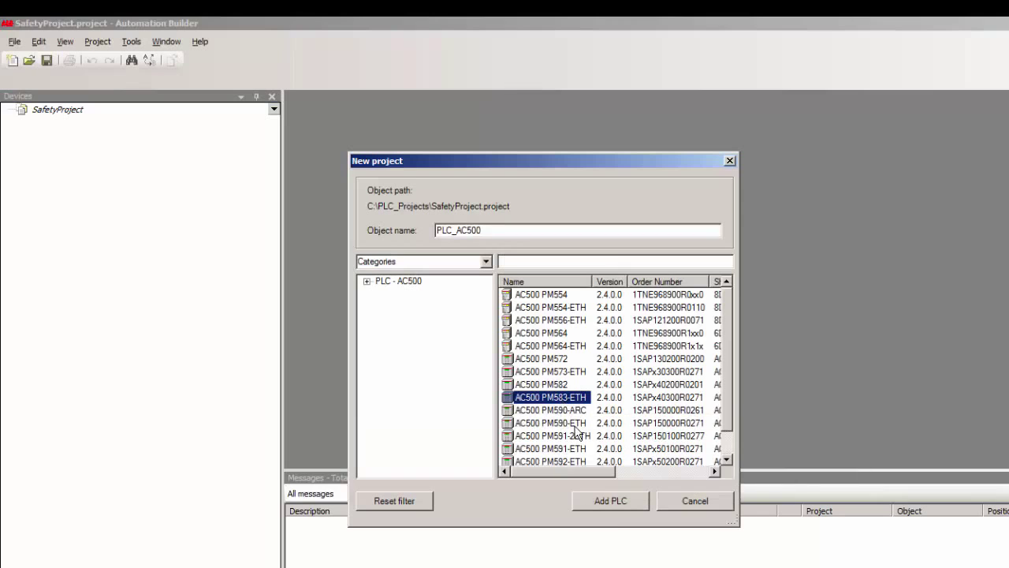
pyautogui.click(609, 502)
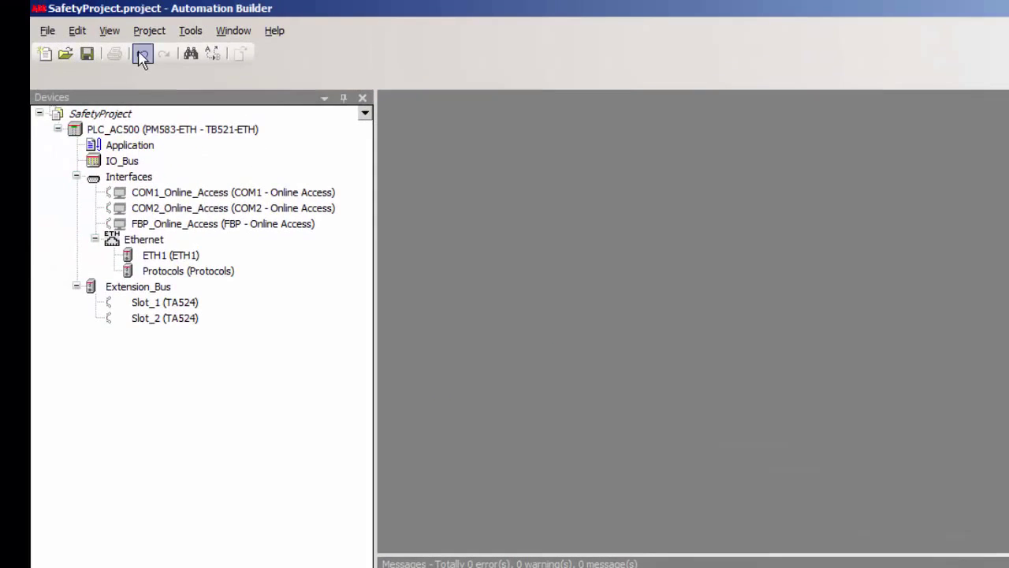
# Log on to SafetyProject under the project owner's user account via User Management.
pyautogui.click(148, 32)
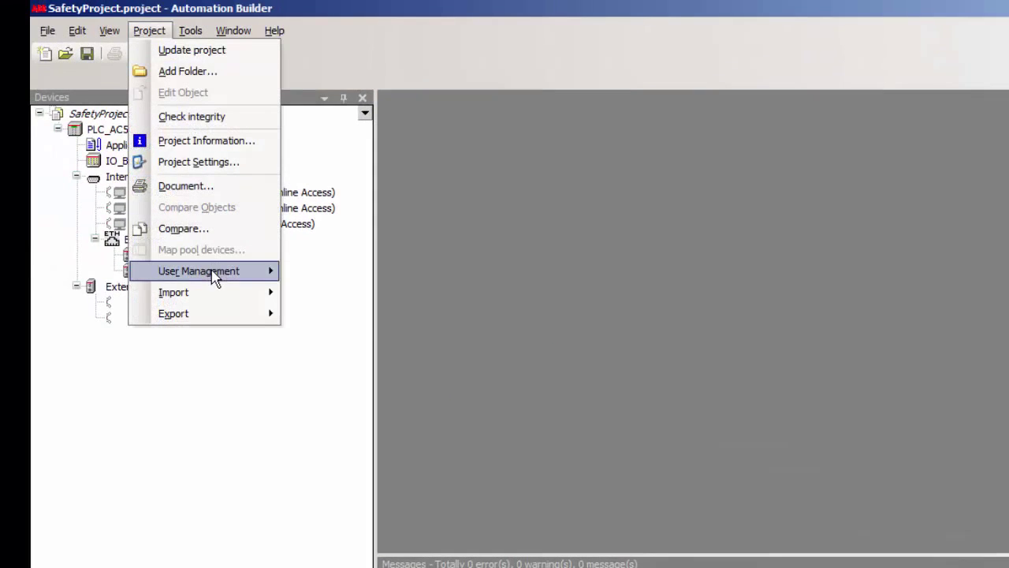
pyautogui.moveTo(216, 277)
pyautogui.click(322, 276)
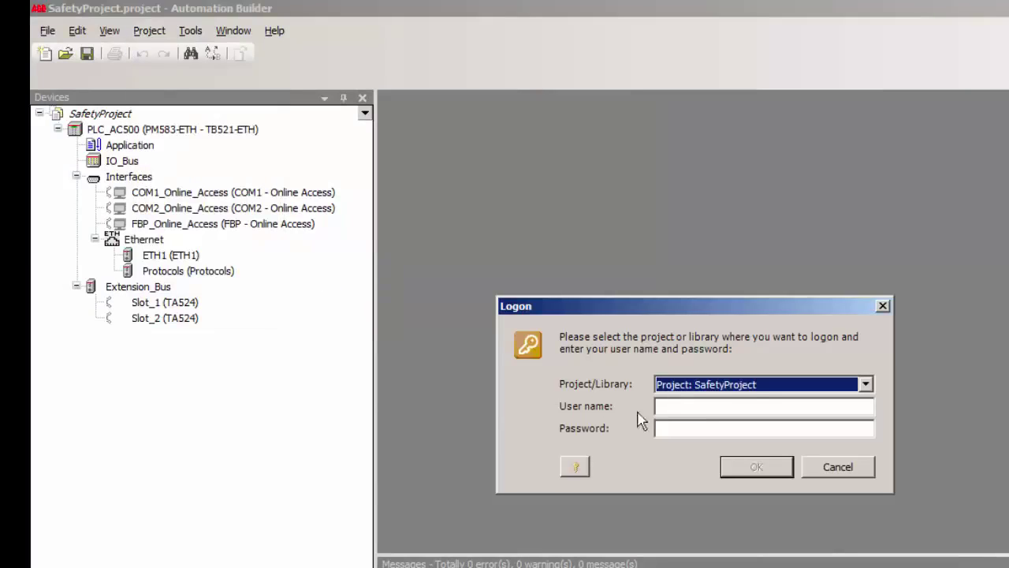
pyautogui.click(674, 407)
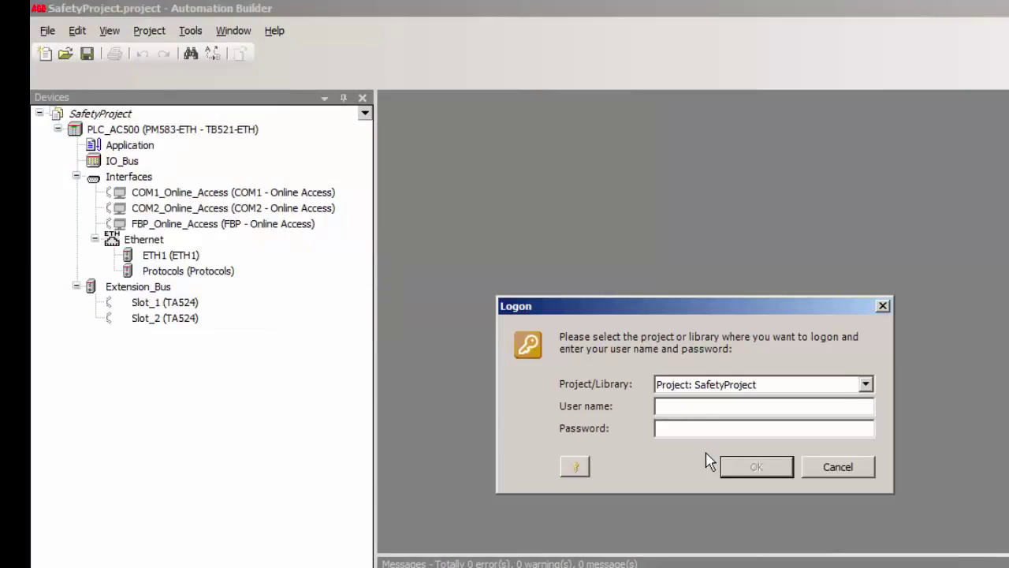
pyautogui.write('Owner')
pyautogui.click(760, 470)
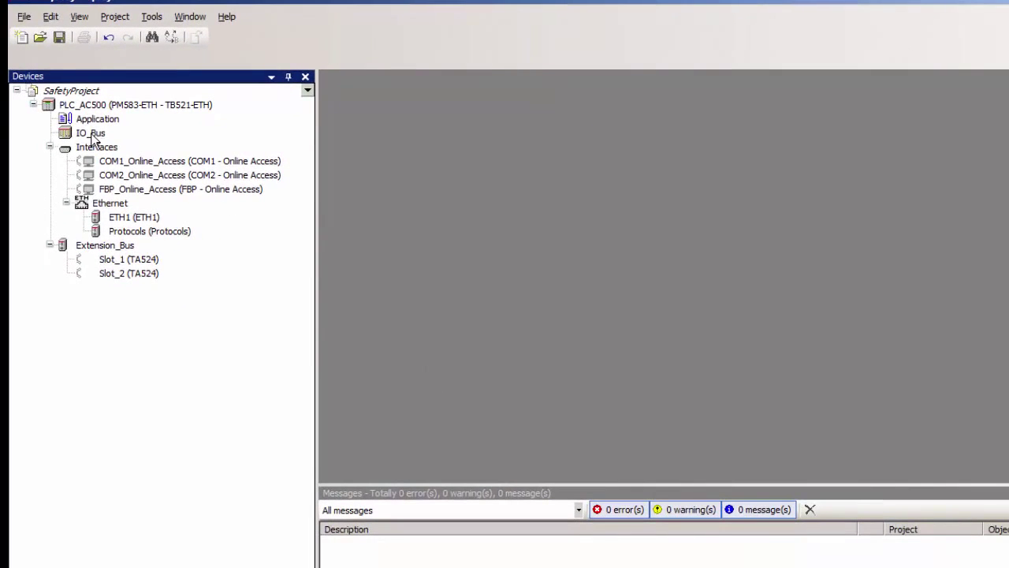
# Add an AI581-S safety analog input module under IO_Bus.
pyautogui.click(92, 134)
pyautogui.rightClick(92, 134)
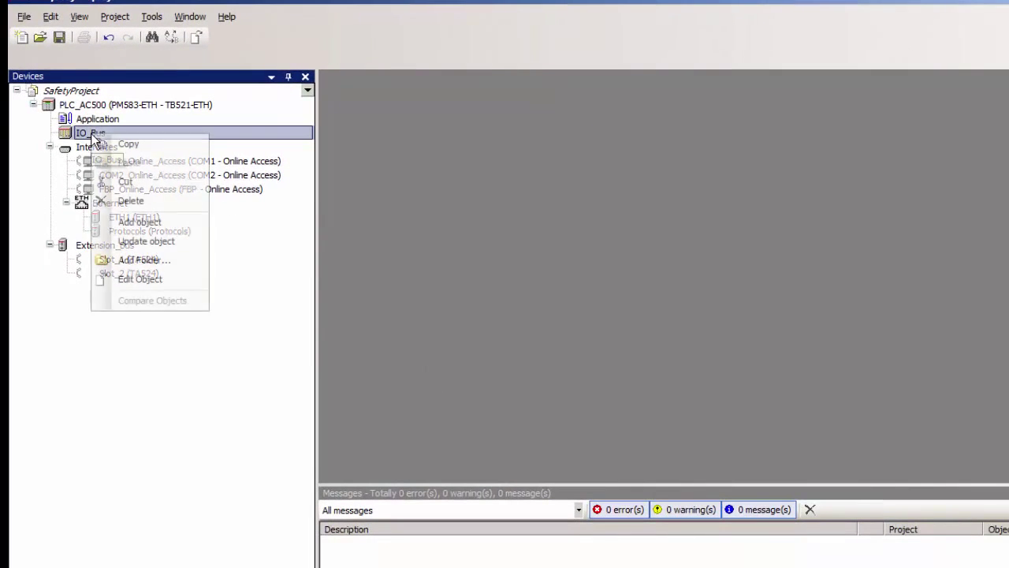
pyautogui.click(119, 221)
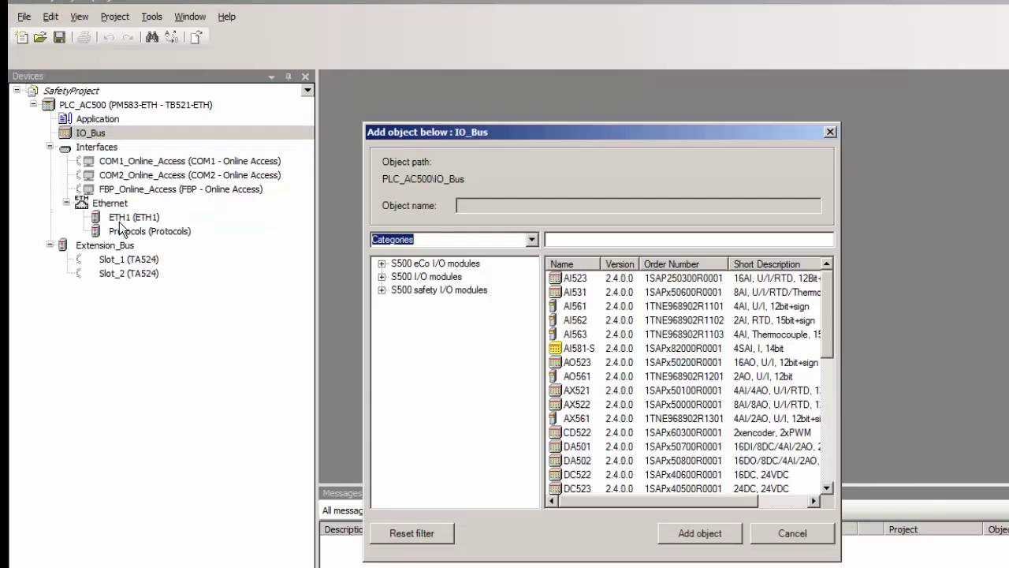
pyautogui.click(382, 290)
pyautogui.click(436, 306)
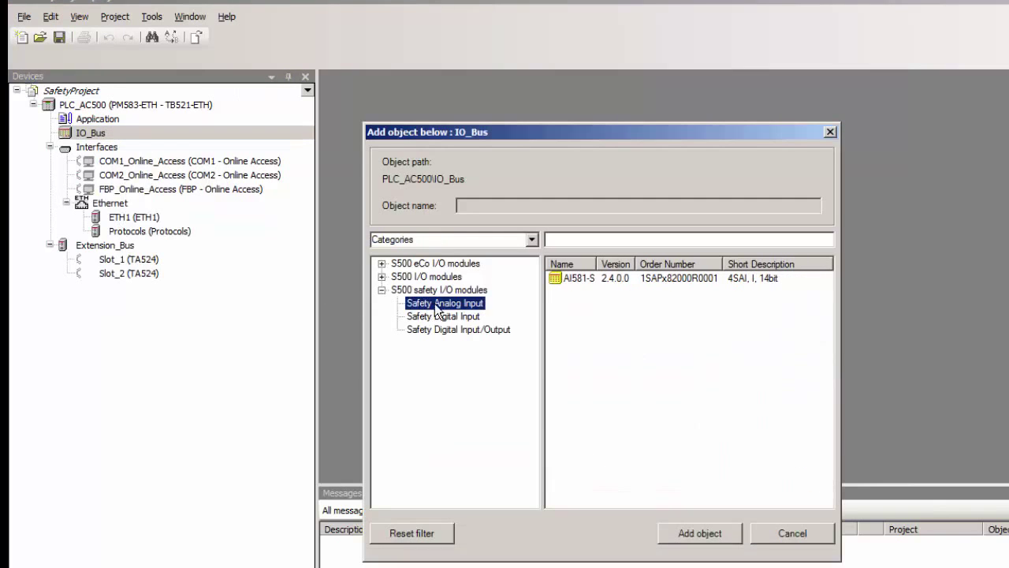
pyautogui.click(585, 280)
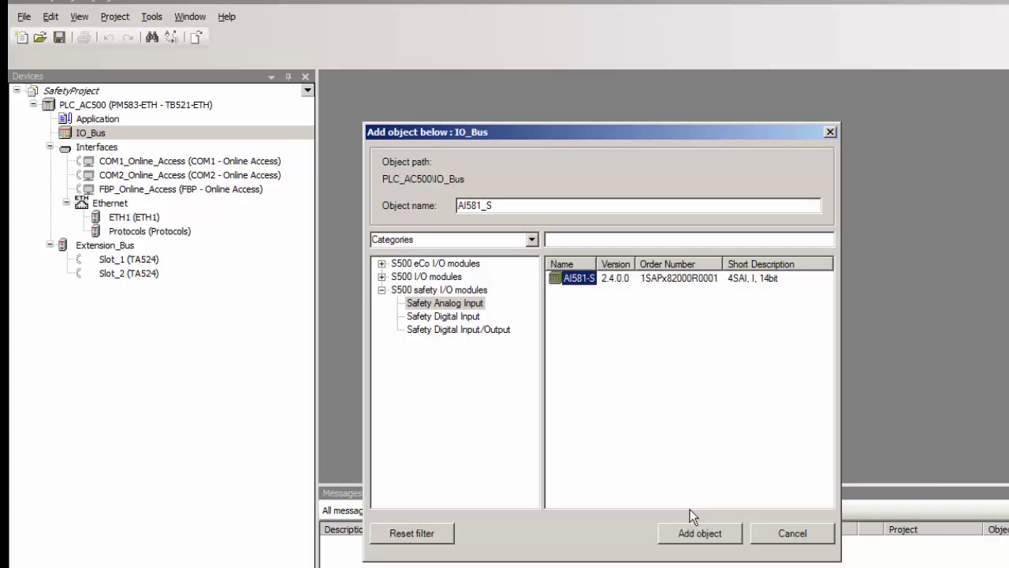
pyautogui.click(696, 534)
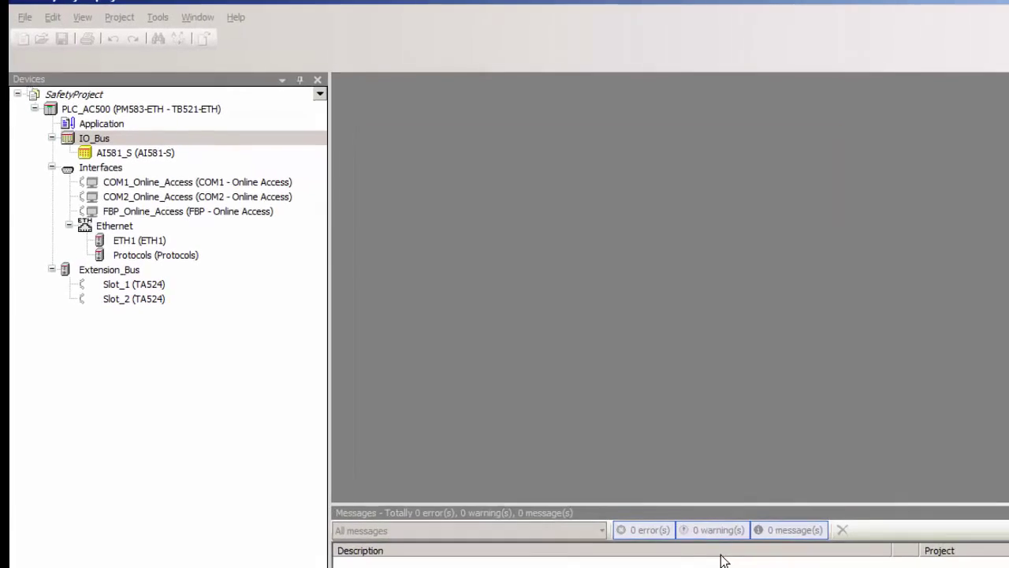
# Open the AI581_S module's F-Parameter settings for editing.
pyautogui.click(138, 153)
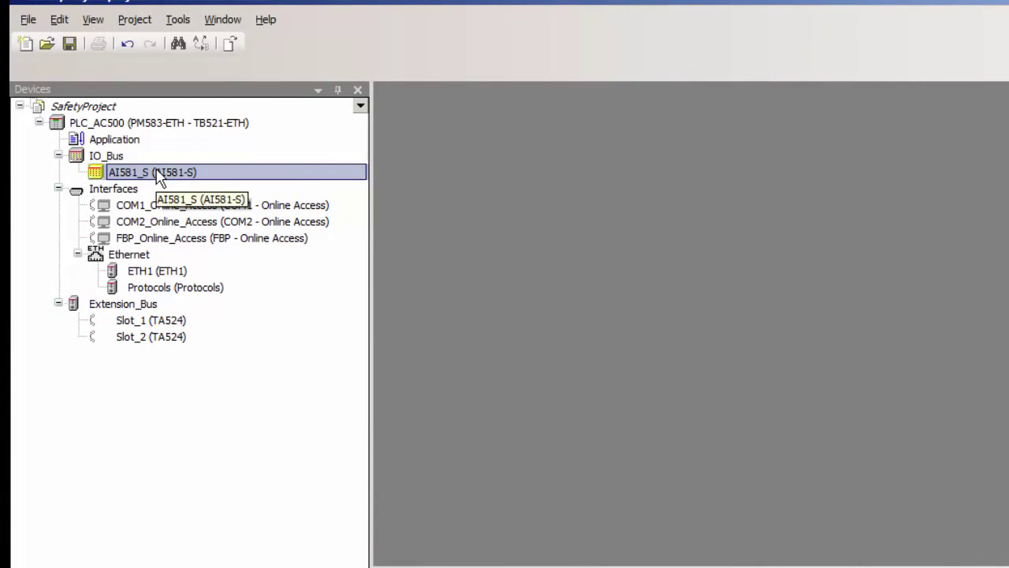
pyautogui.rightClick(158, 175)
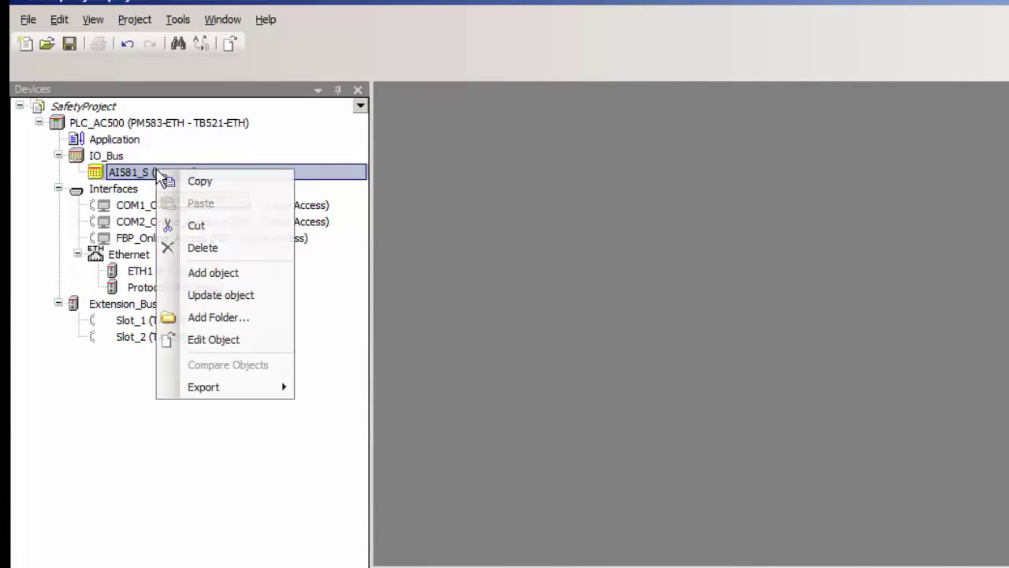
pyautogui.click(229, 340)
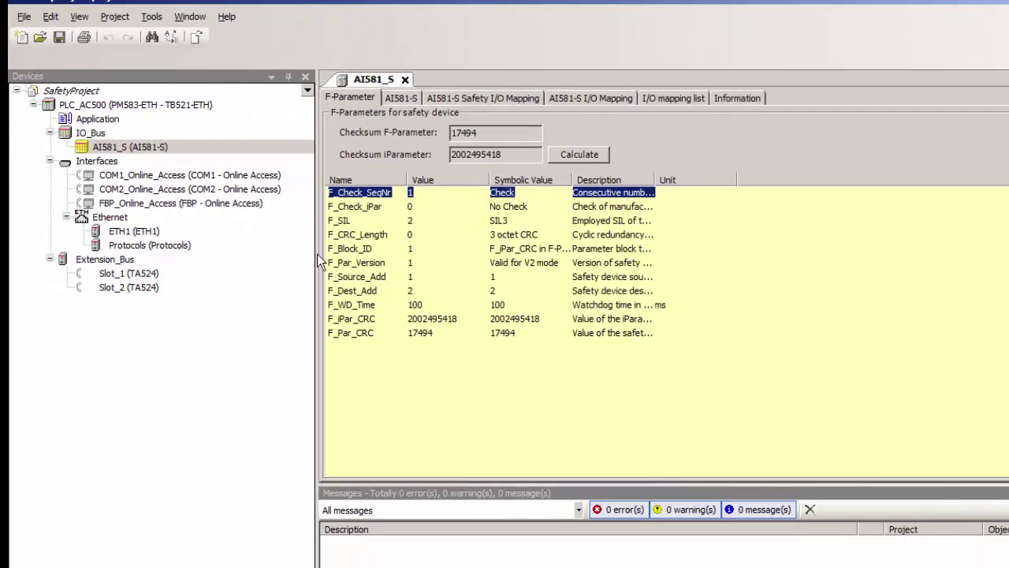
# Add a DX581-S safety digital input/output module under IO_Bus.
pyautogui.click(93, 135)
pyautogui.rightClick(93, 136)
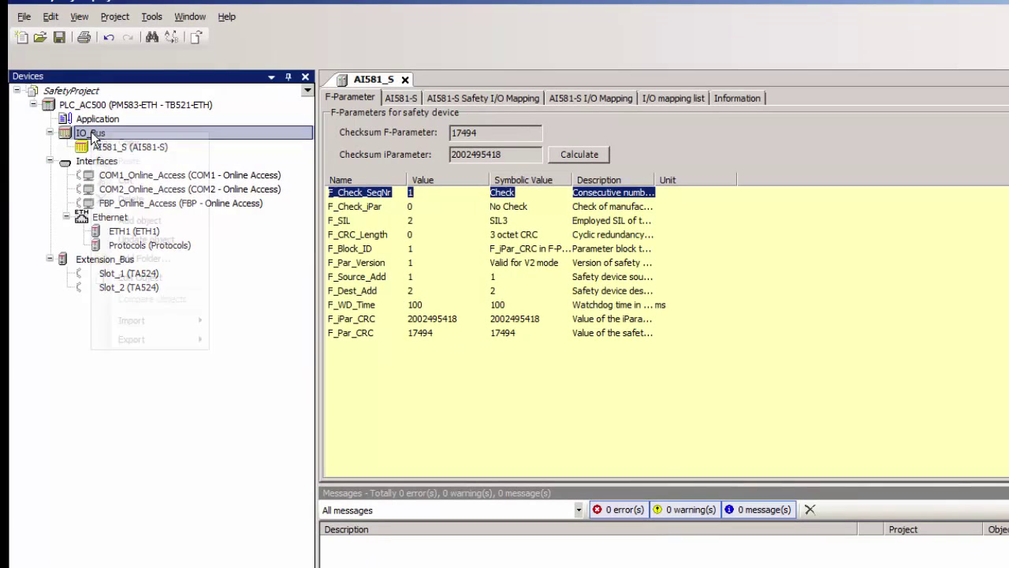
pyautogui.click(140, 221)
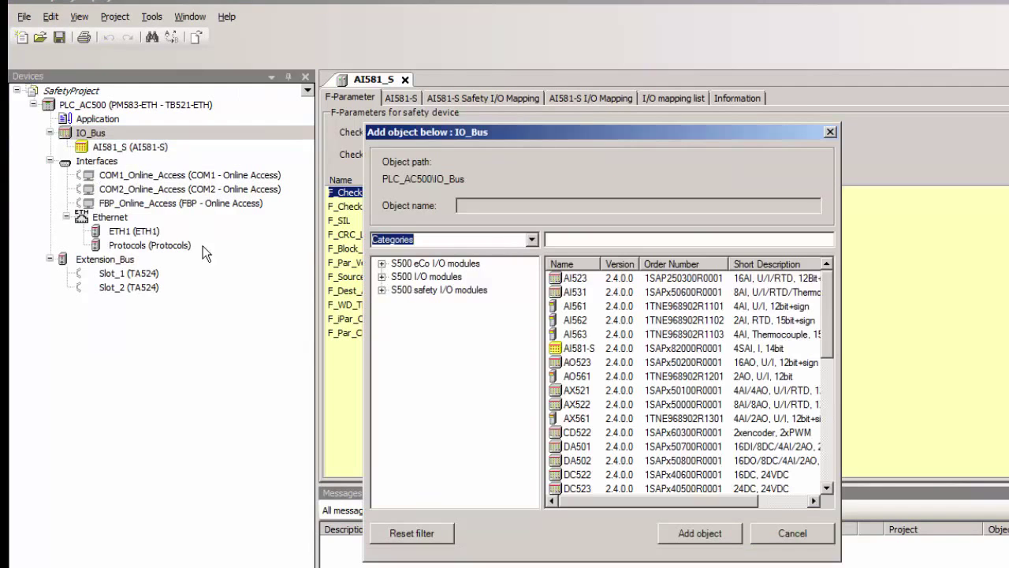
pyautogui.click(382, 290)
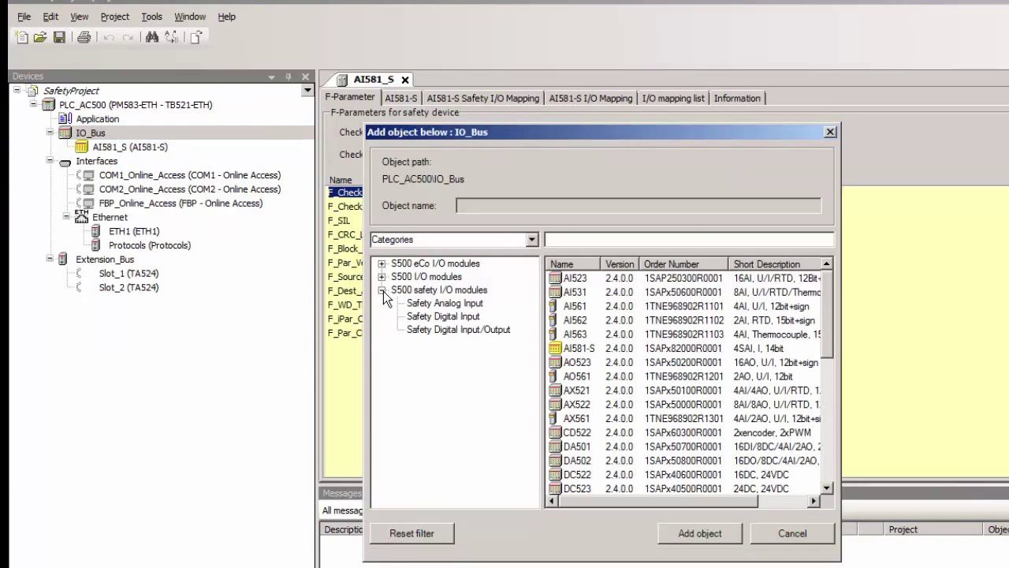
pyautogui.click(422, 330)
pyautogui.click(587, 282)
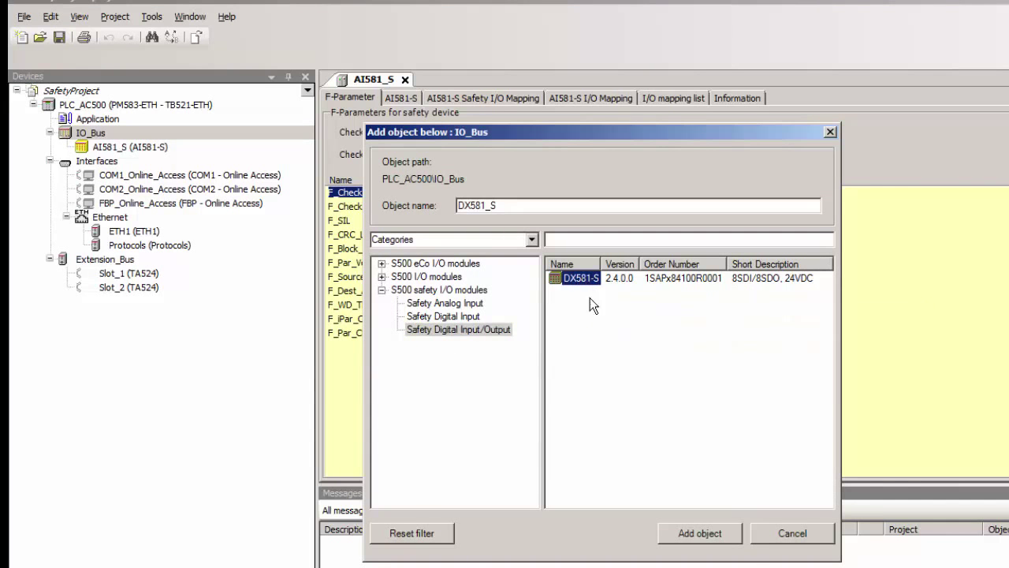
pyautogui.click(724, 539)
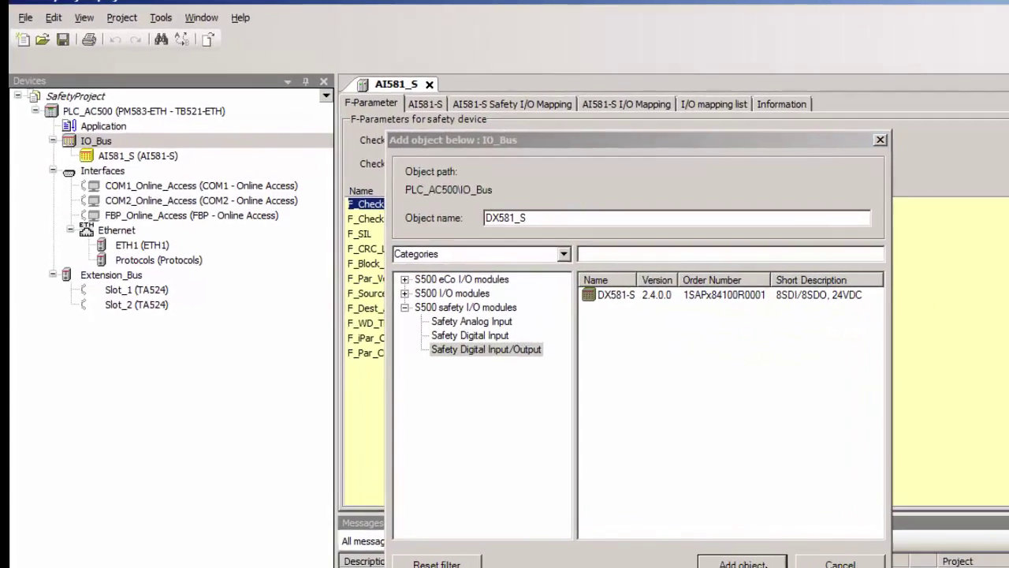
# Open the DX581_S module's F-parameter editor.
pyautogui.click(140, 194)
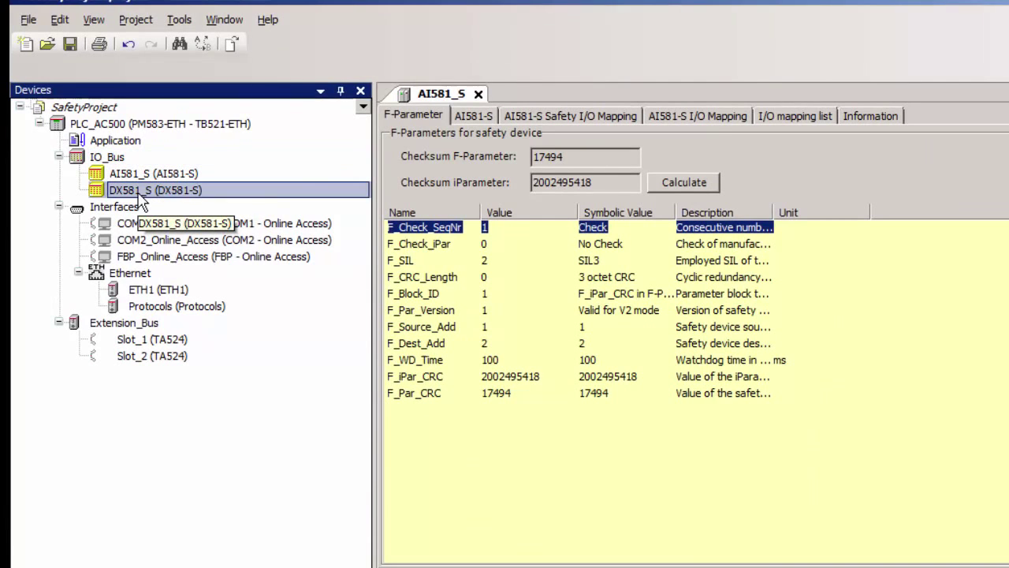
pyautogui.rightClick(142, 195)
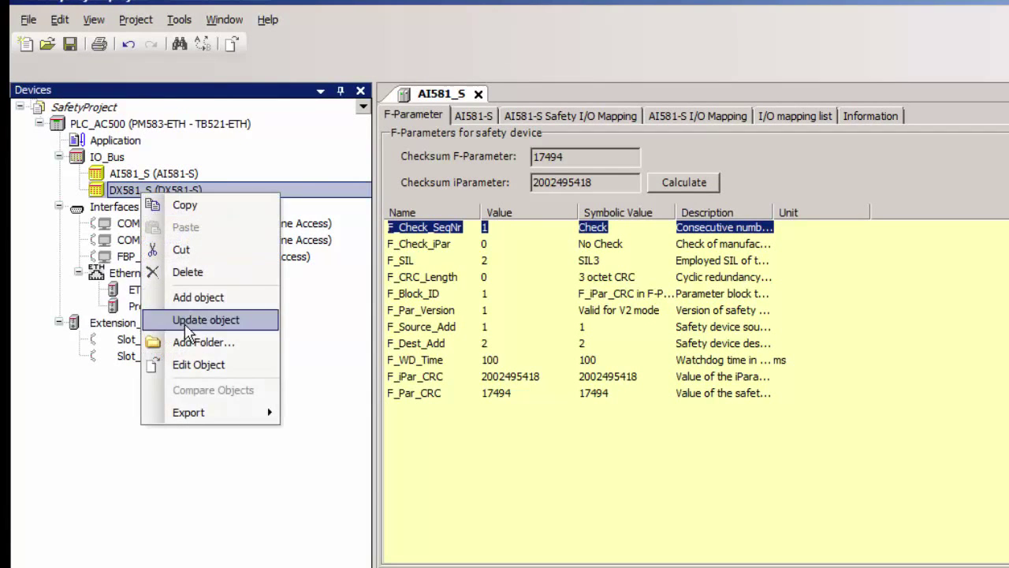
pyautogui.click(198, 364)
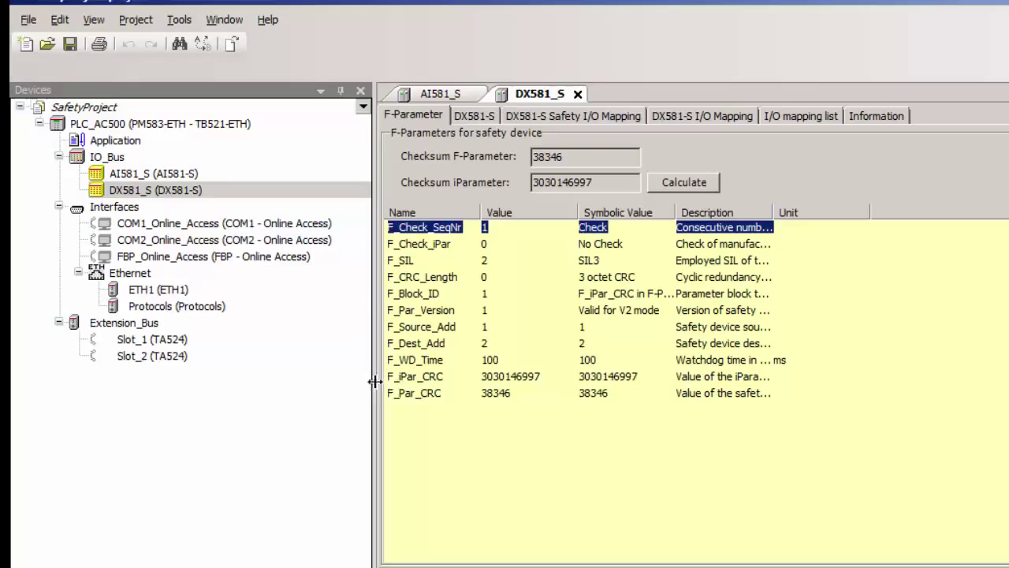
# Set DX581_S's F_Dest_Add parameter to 3.
pyautogui.doubleClick(420, 345)
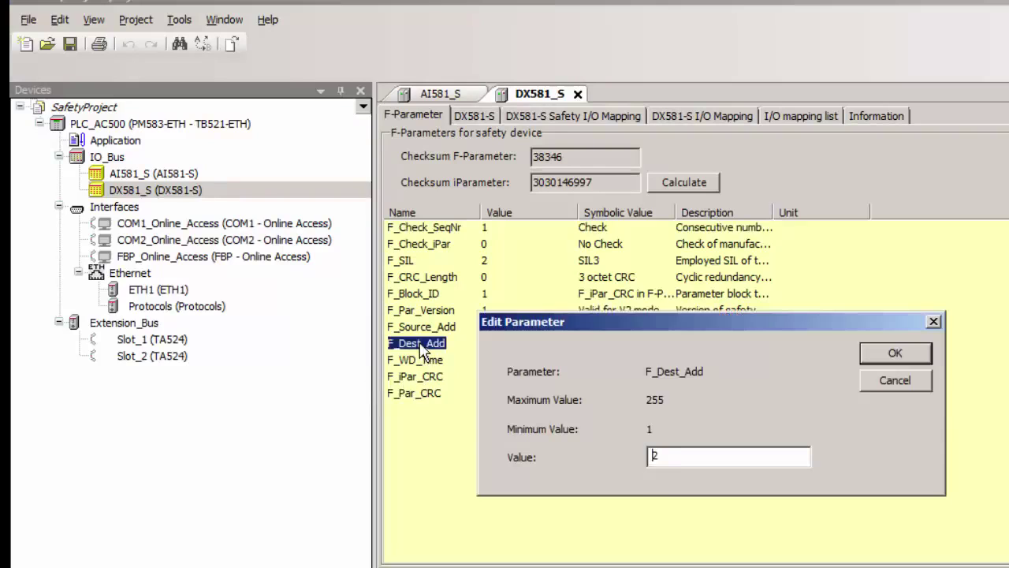
pyautogui.doubleClick(676, 457)
pyautogui.write('3')
pyautogui.click(891, 354)
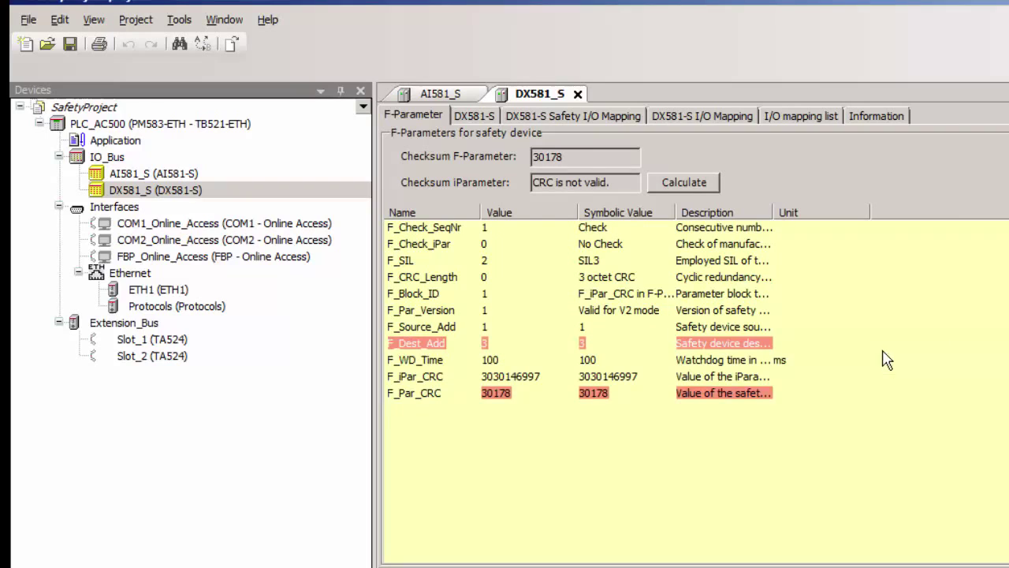
pyautogui.click(670, 182)
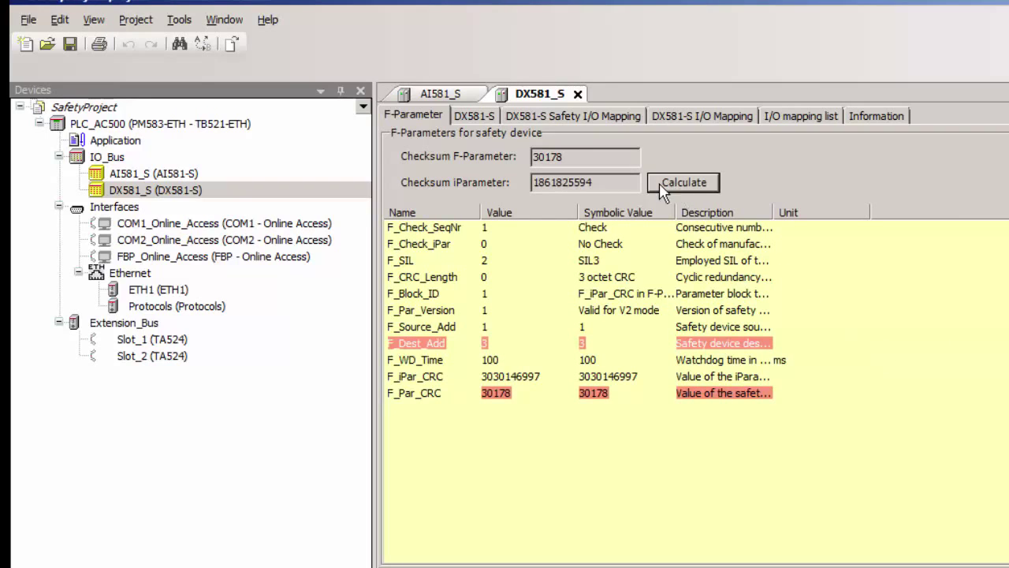
pyautogui.moveTo(602, 182); pyautogui.dragTo(496, 183)
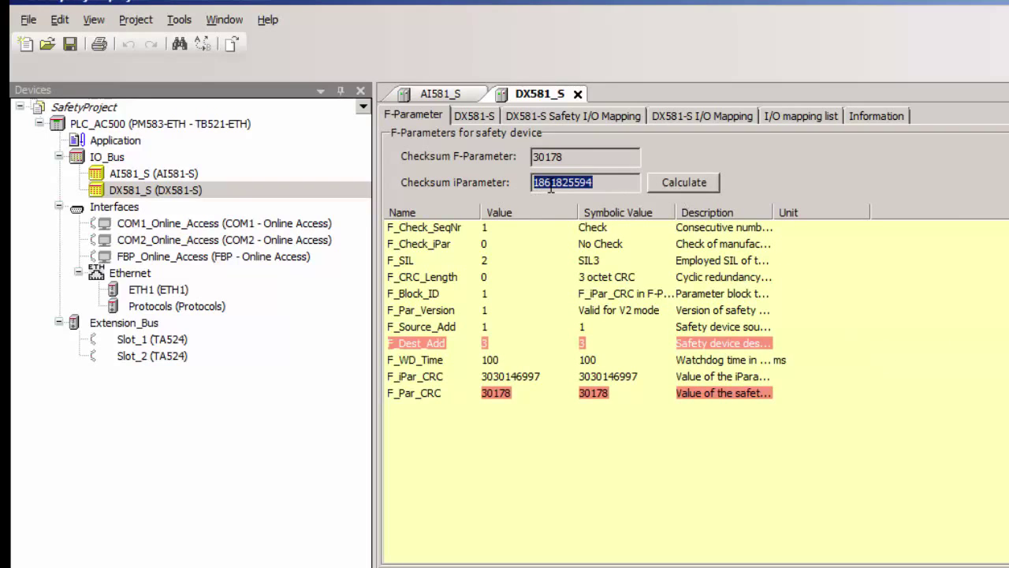
pyautogui.rightClick(551, 186)
pyautogui.click(579, 235)
pyautogui.doubleClick(438, 378)
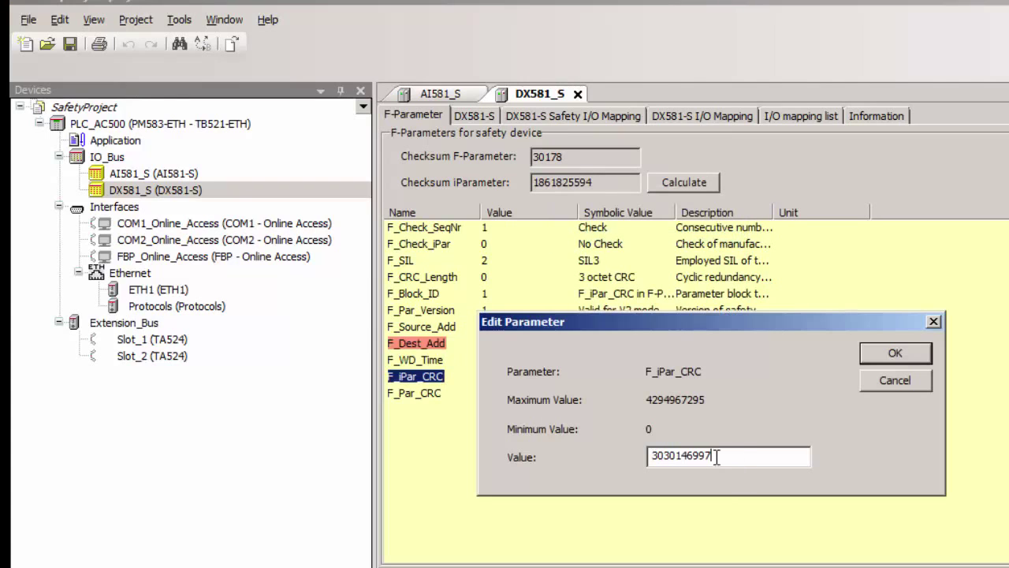
pyautogui.moveTo(716, 457); pyautogui.dragTo(620, 447)
pyautogui.rightClick(679, 458)
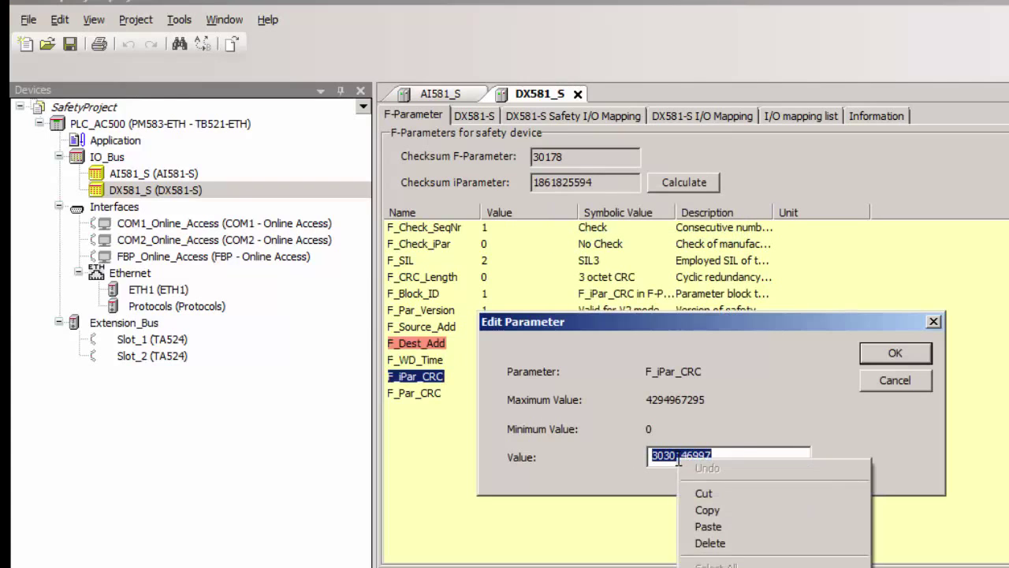
pyautogui.click(707, 526)
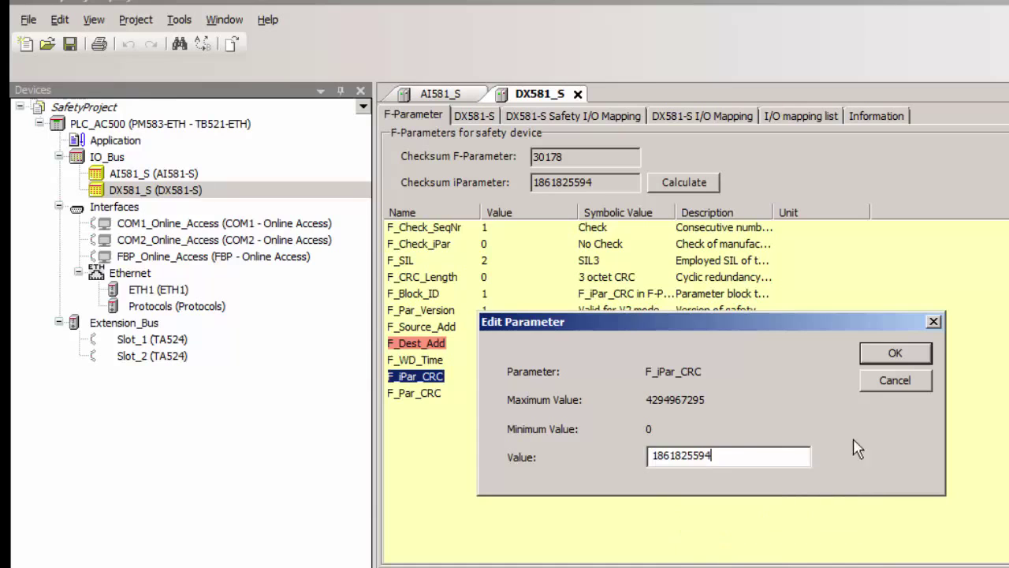
pyautogui.click(882, 355)
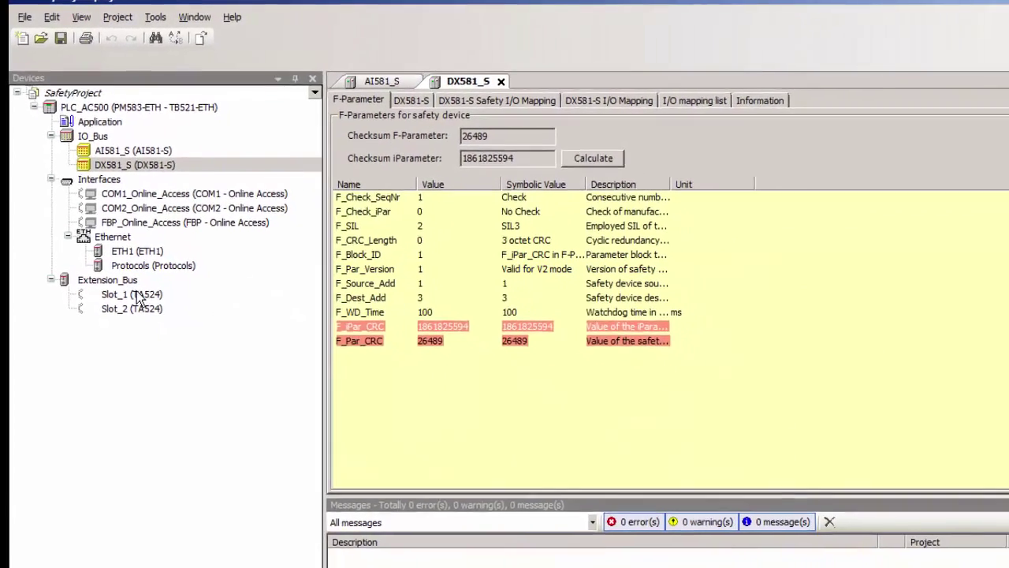
# Put an AC500 SM560-S safety CPU into Slot_1 of the extension bus.
pyautogui.click(129, 293)
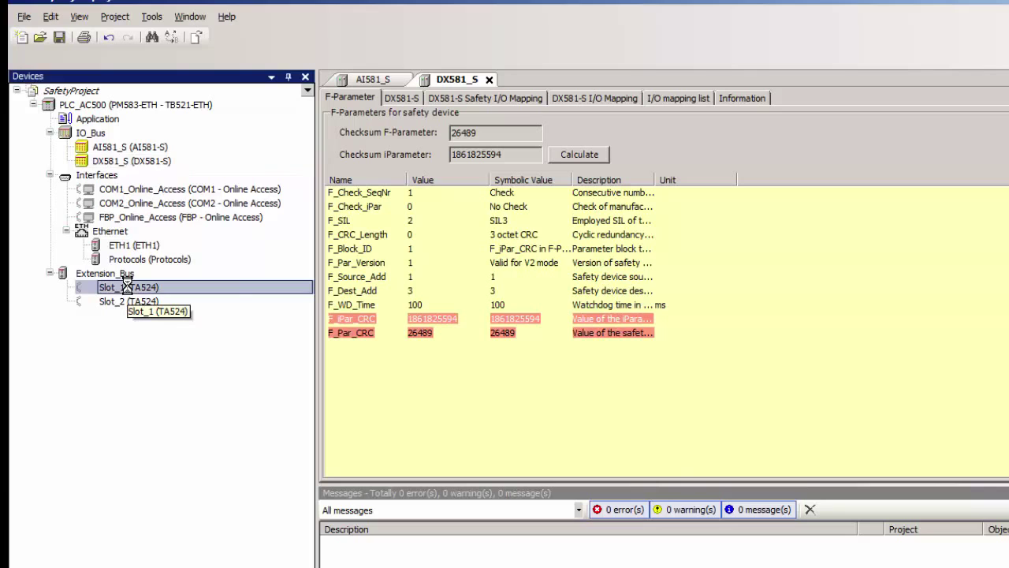
pyautogui.rightClick(127, 287)
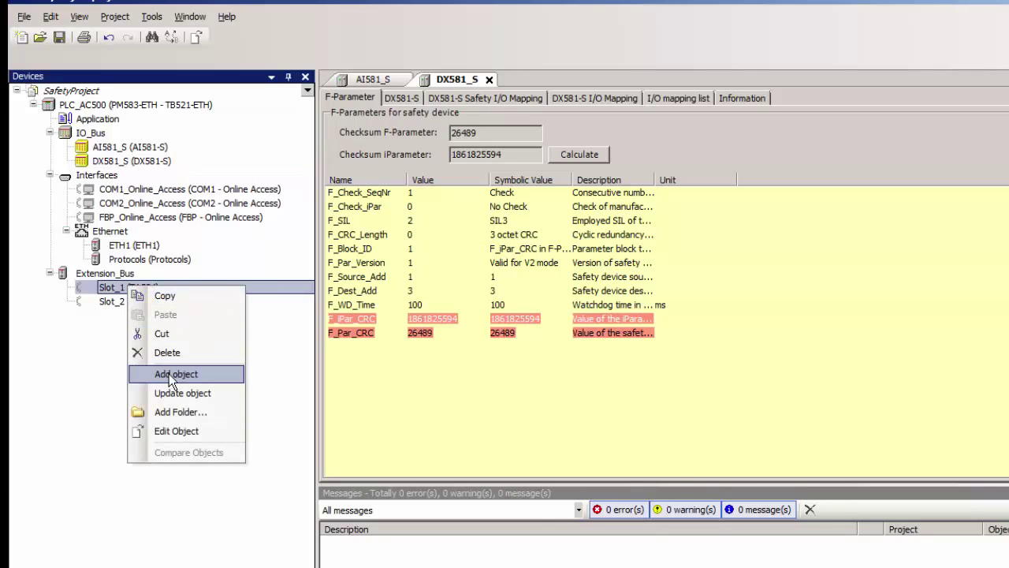
pyautogui.click(168, 374)
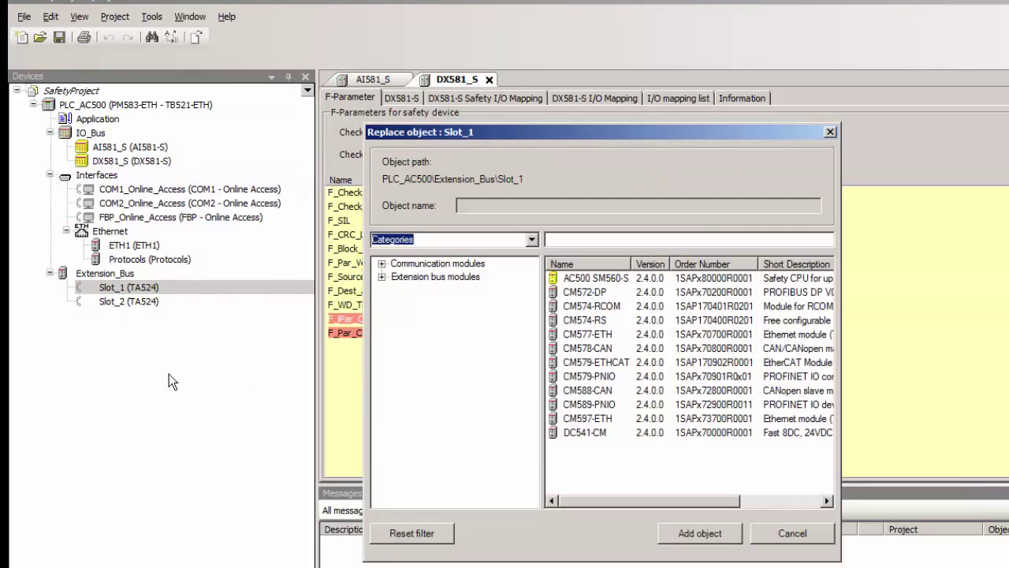
pyautogui.click(598, 278)
pyautogui.click(702, 534)
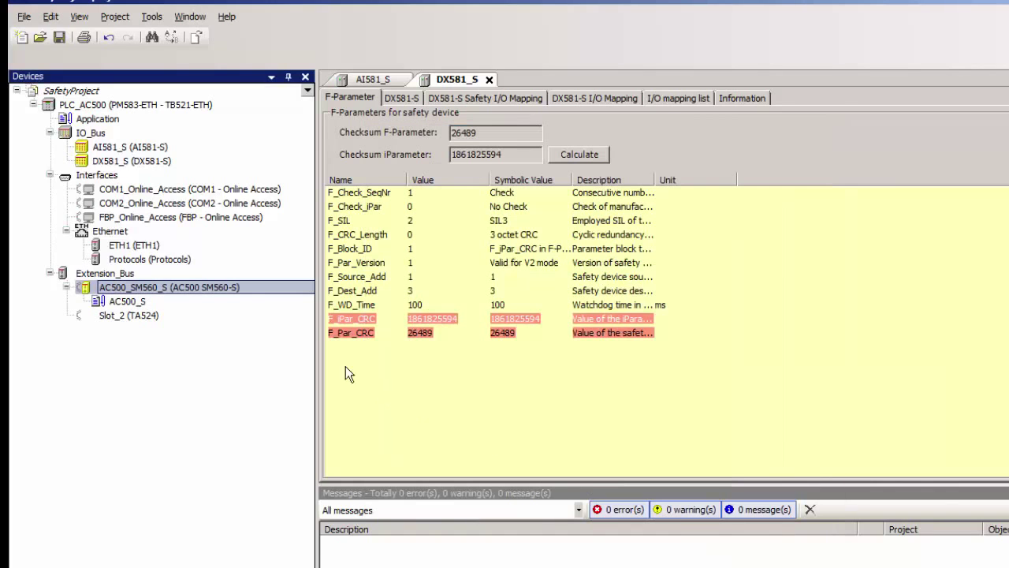
# Set the SM560-S safety CPU's Enable debug parameter to On.
pyautogui.rightClick(198, 289)
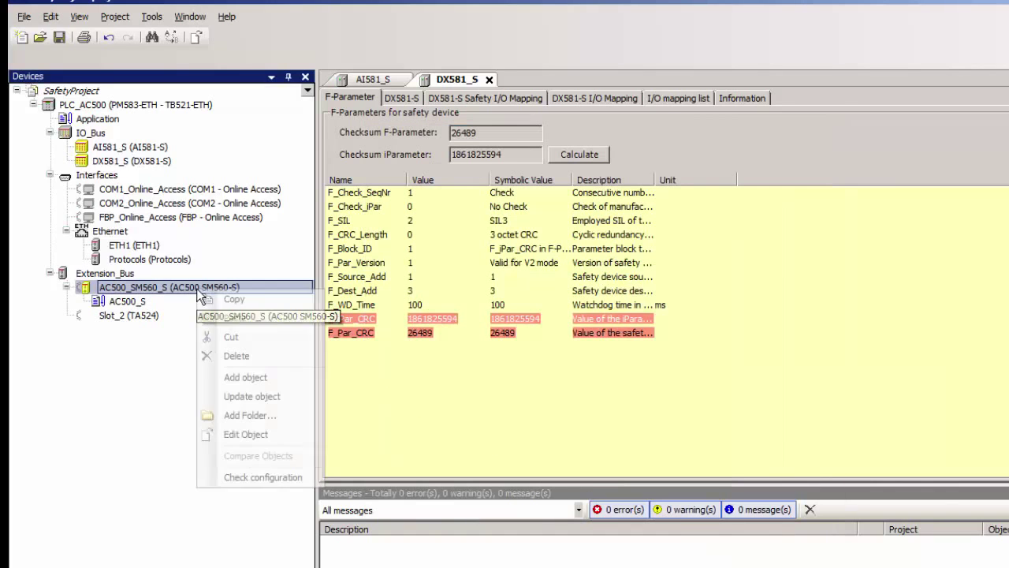
pyautogui.click(235, 434)
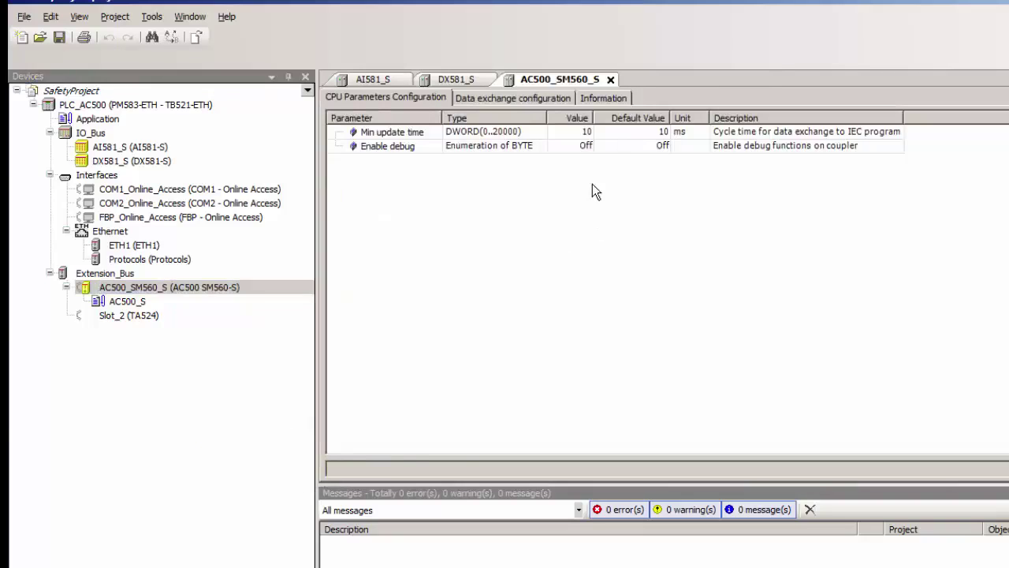
pyautogui.click(590, 145)
pyautogui.click(584, 147)
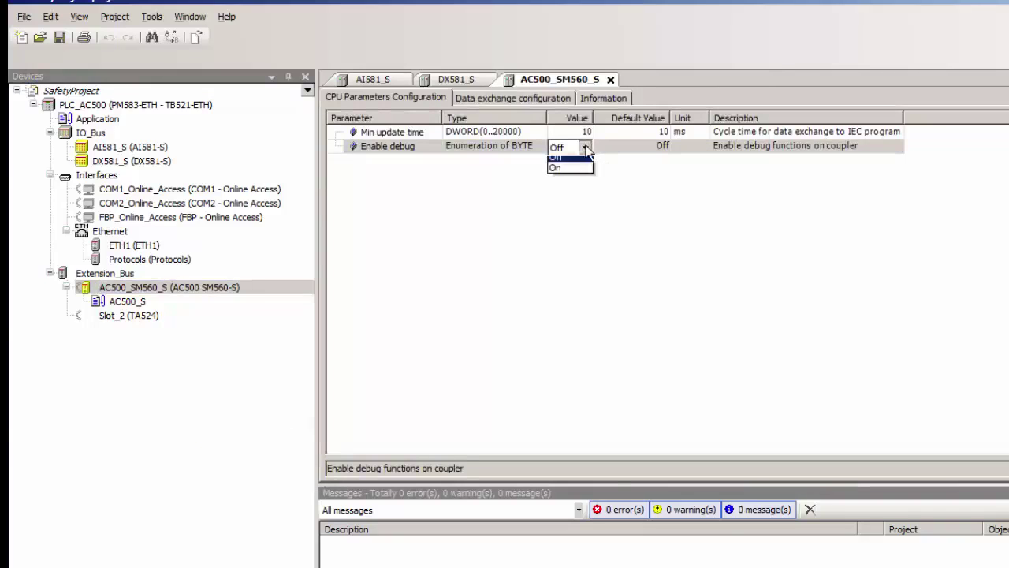
pyautogui.click(512, 220)
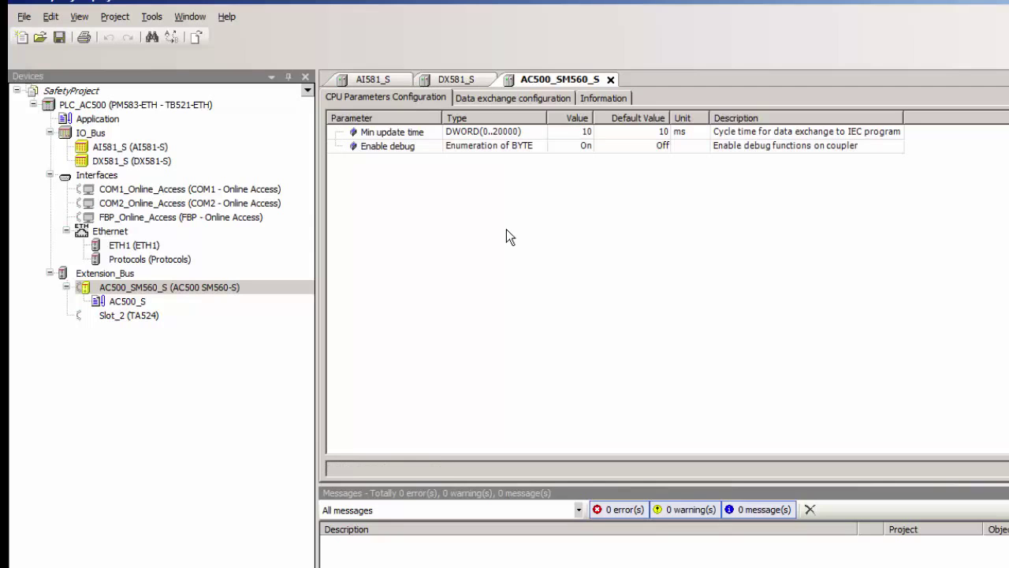
pyautogui.click(126, 317)
# Put a CM579-PNIO module into Slot_2 and view its PNIO_Controller settings (IP 192.168.0.1).
pyautogui.rightClick(131, 322)
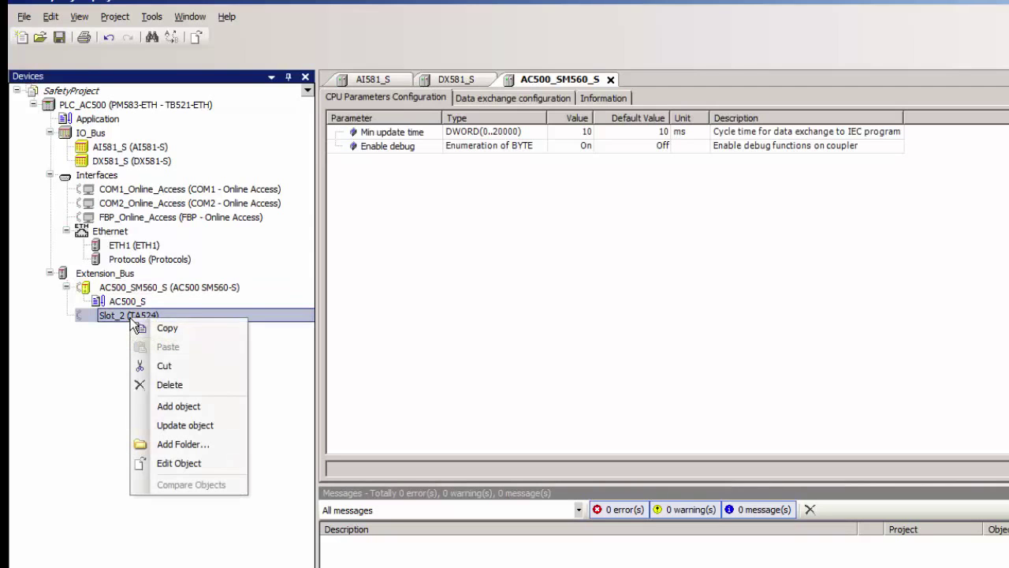
pyautogui.click(171, 407)
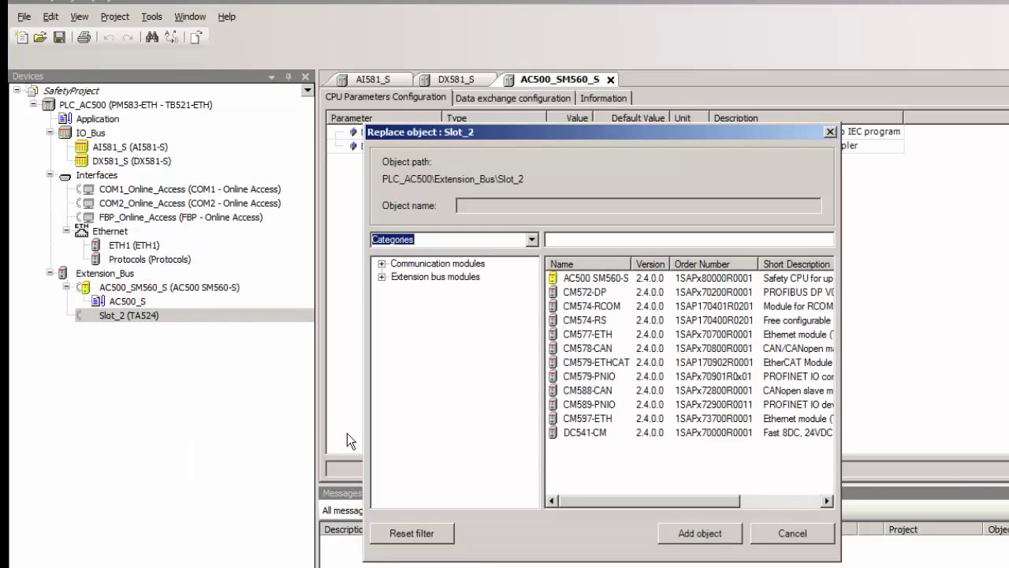
pyautogui.click(597, 378)
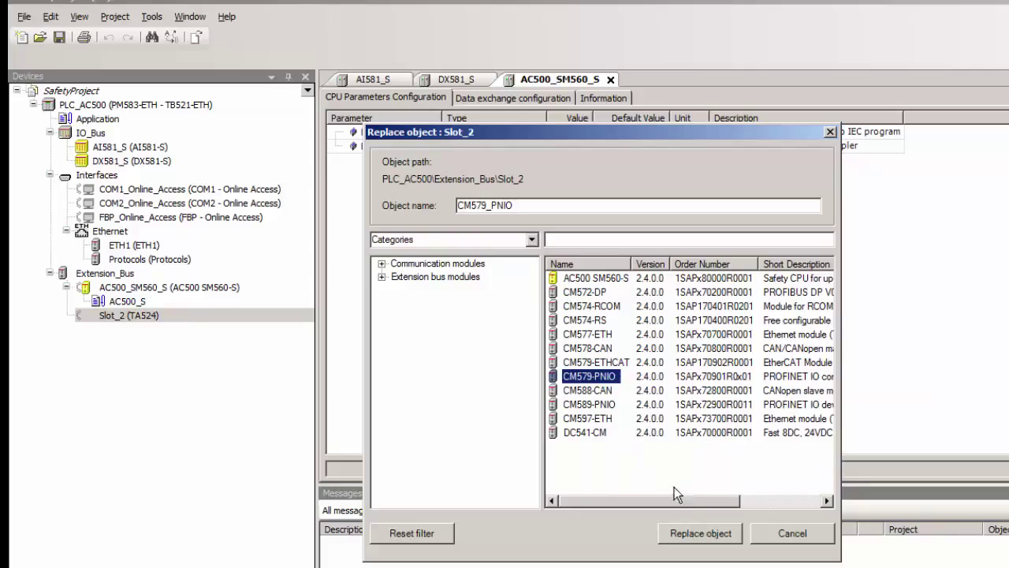
pyautogui.click(706, 534)
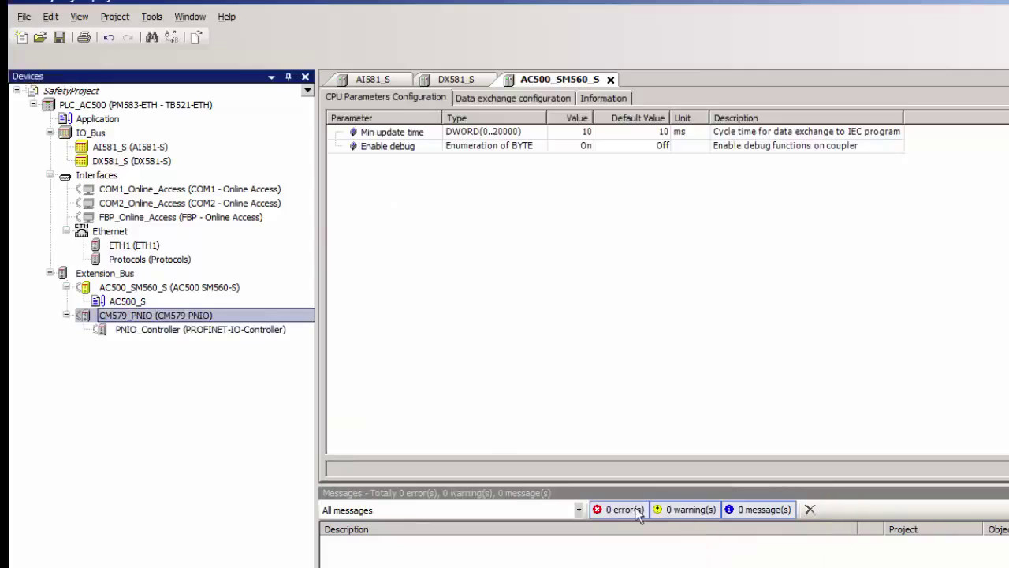
pyautogui.doubleClick(236, 329)
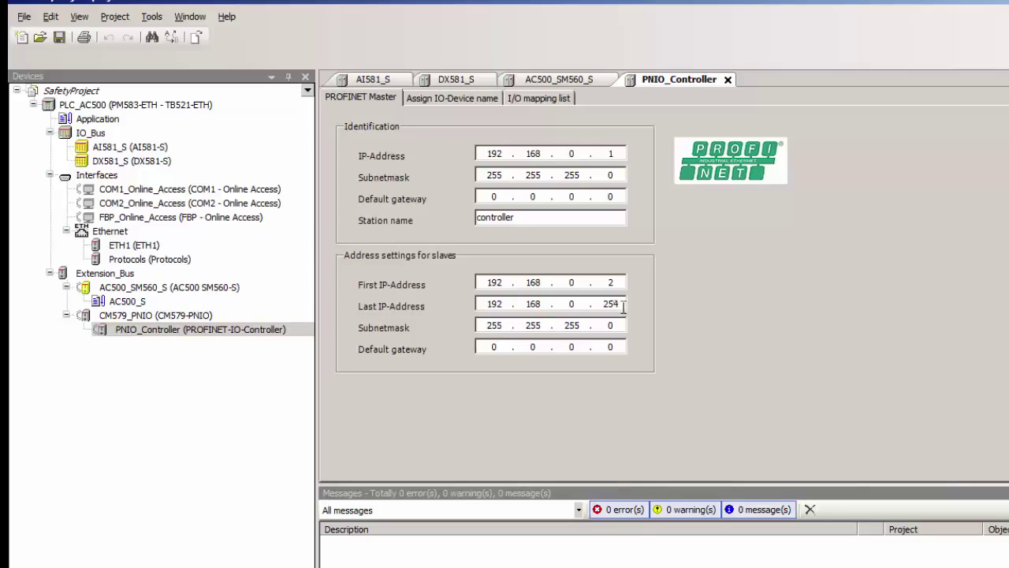
# Add a CI502-PNIO-Device (V3) under PNIO_Controller.
pyautogui.rightClick(209, 328)
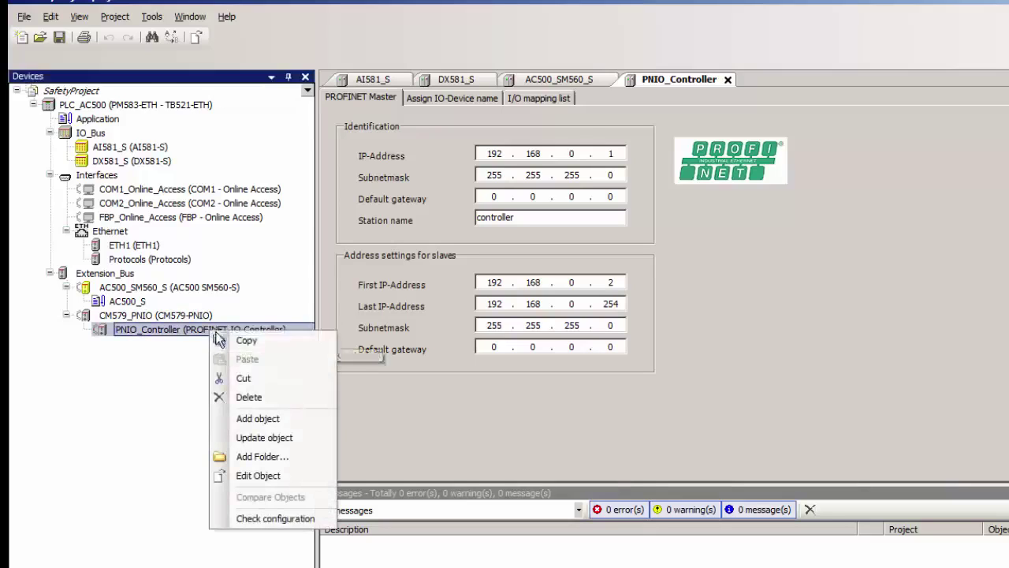
pyautogui.click(266, 429)
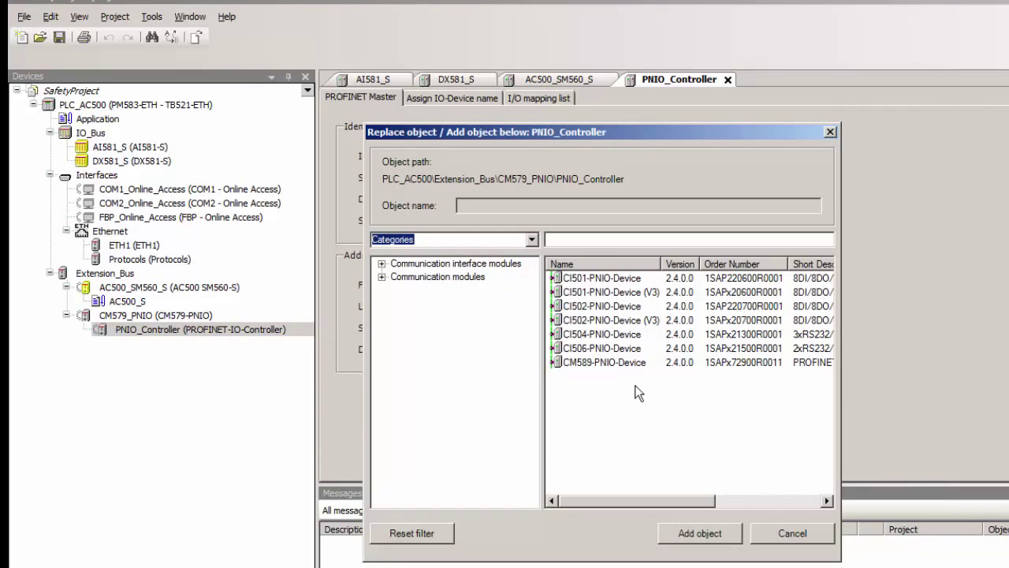
pyautogui.click(617, 321)
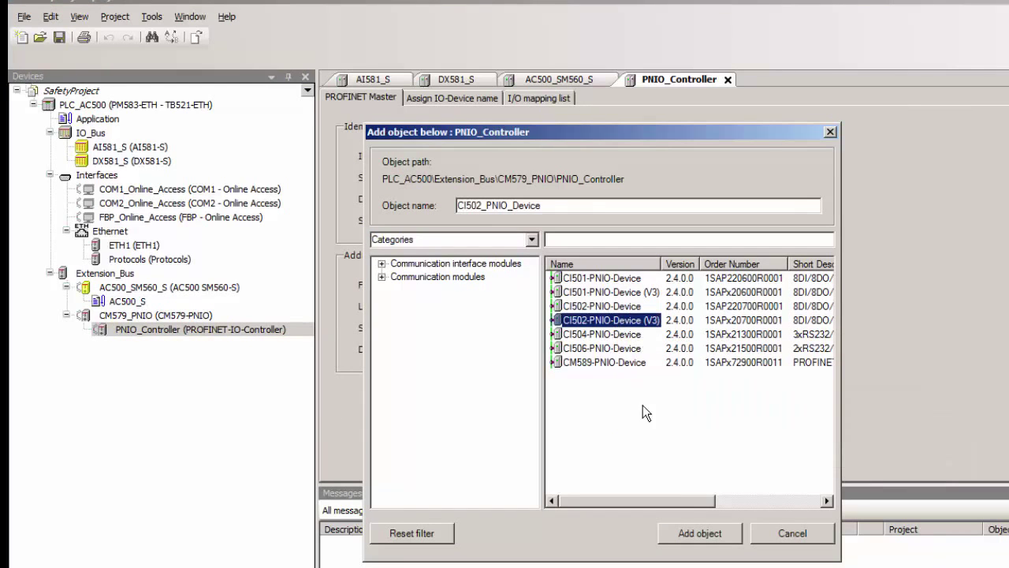
pyautogui.click(699, 533)
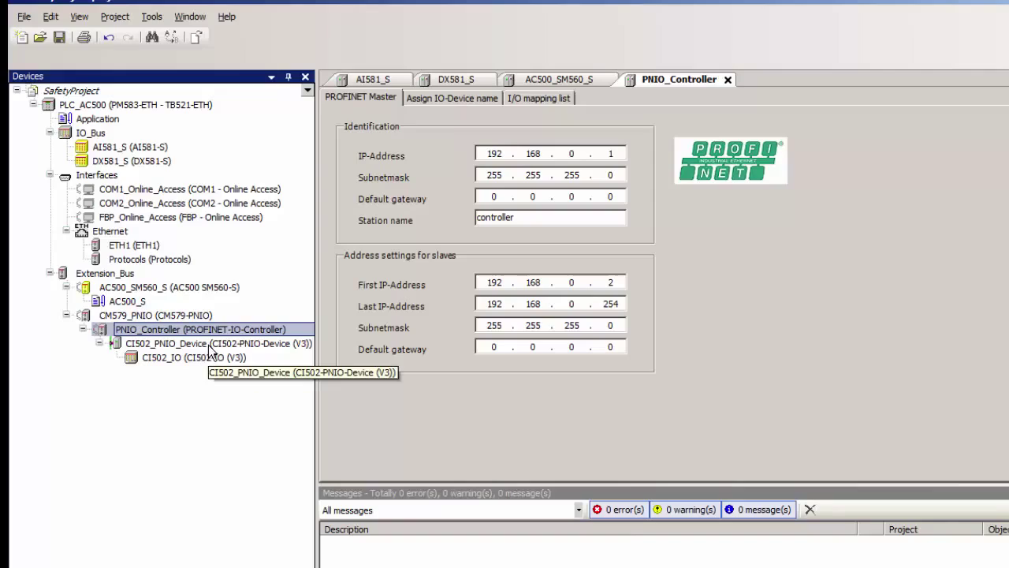
# Give CI502_PNIO_Device station name ci502-pn-02 and IP address 192.168.0.2.
pyautogui.click(210, 359)
pyautogui.doubleClick(208, 357)
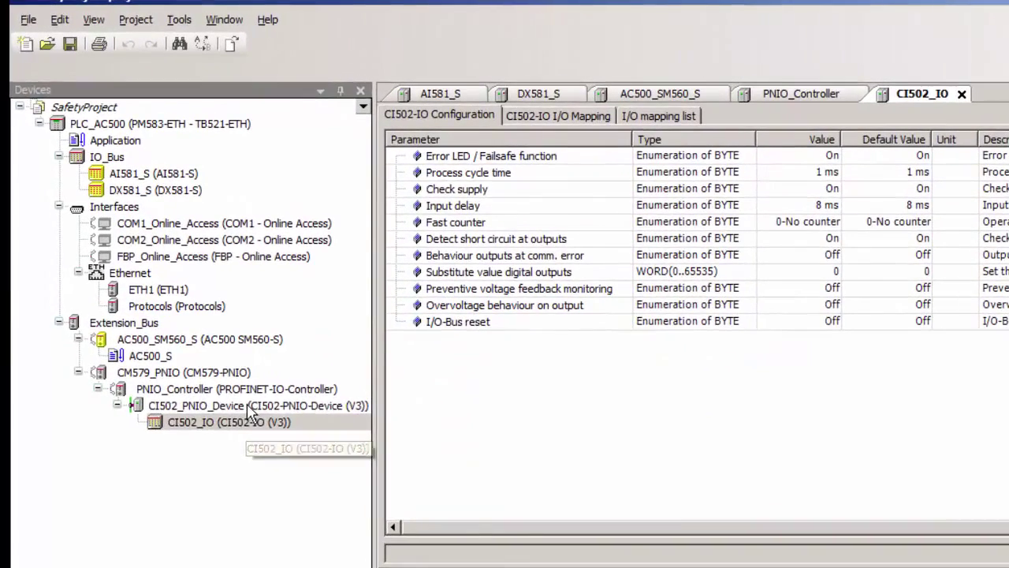
pyautogui.click(212, 348)
pyautogui.doubleClick(251, 407)
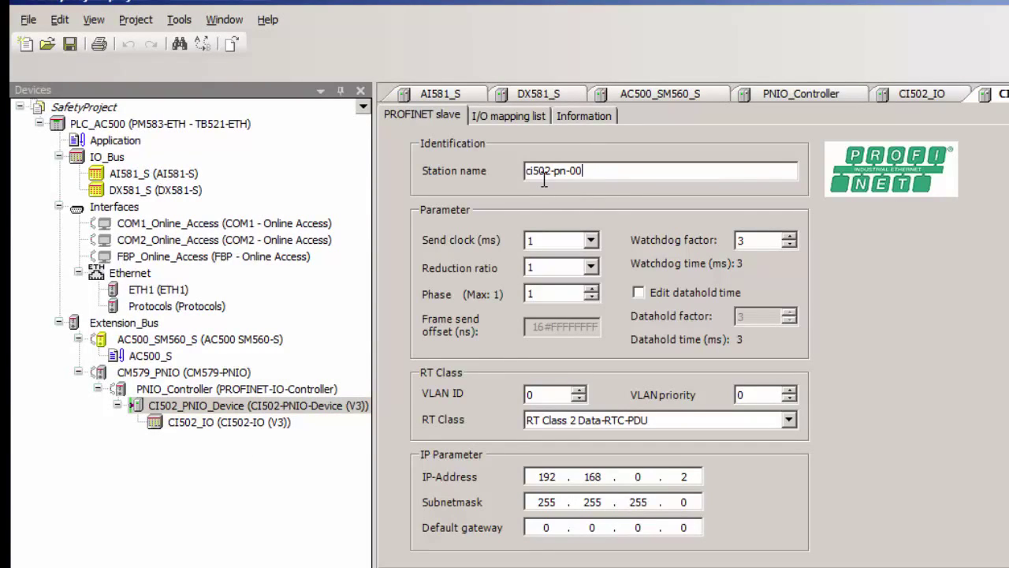
pyautogui.click(319, 477)
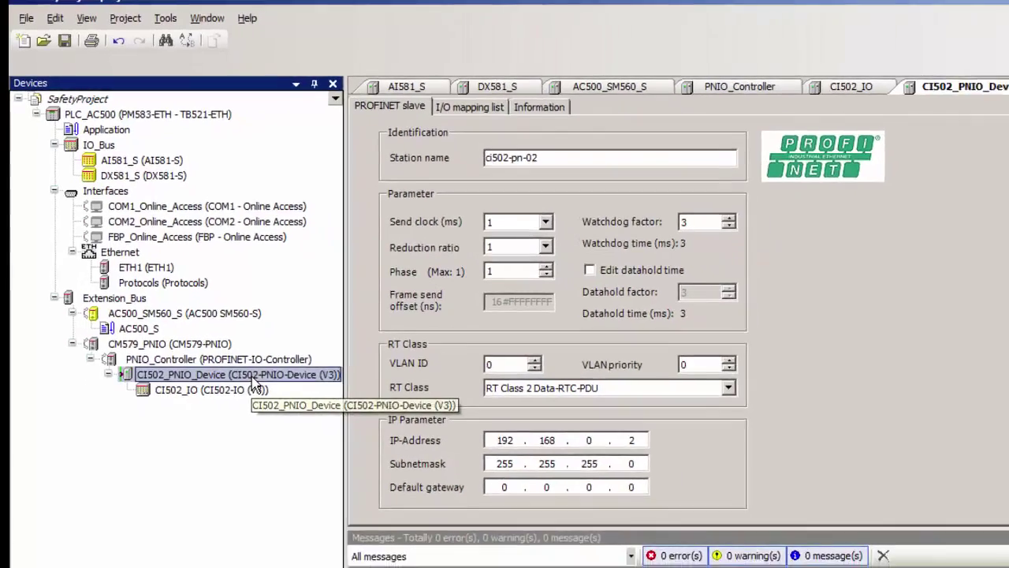
# Add a DI581-S safety digital input module under CI502_PNIO_Device beside CI502_IO.
pyautogui.rightClick(277, 408)
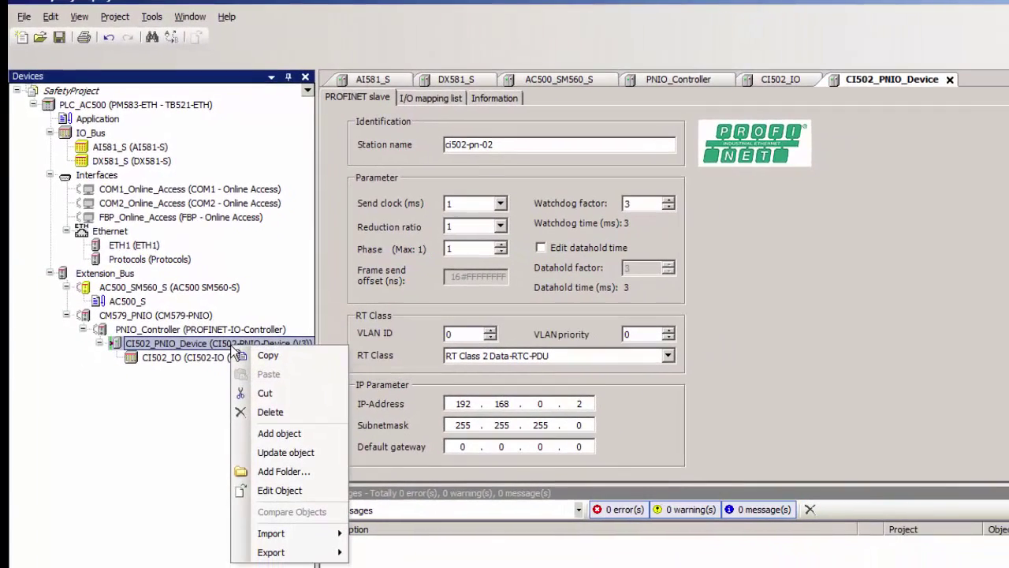
pyautogui.click(271, 434)
pyautogui.click(382, 290)
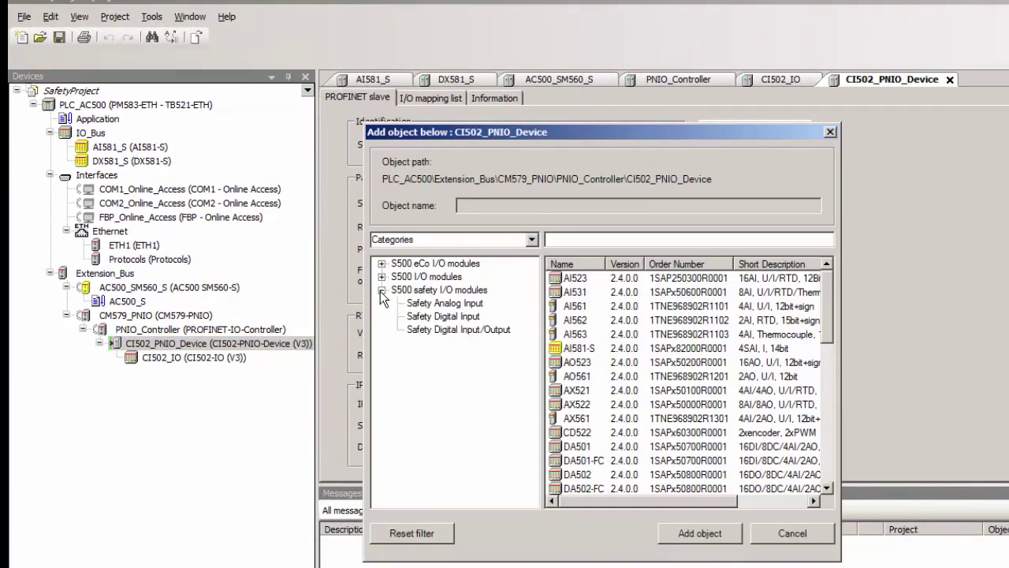
pyautogui.click(420, 318)
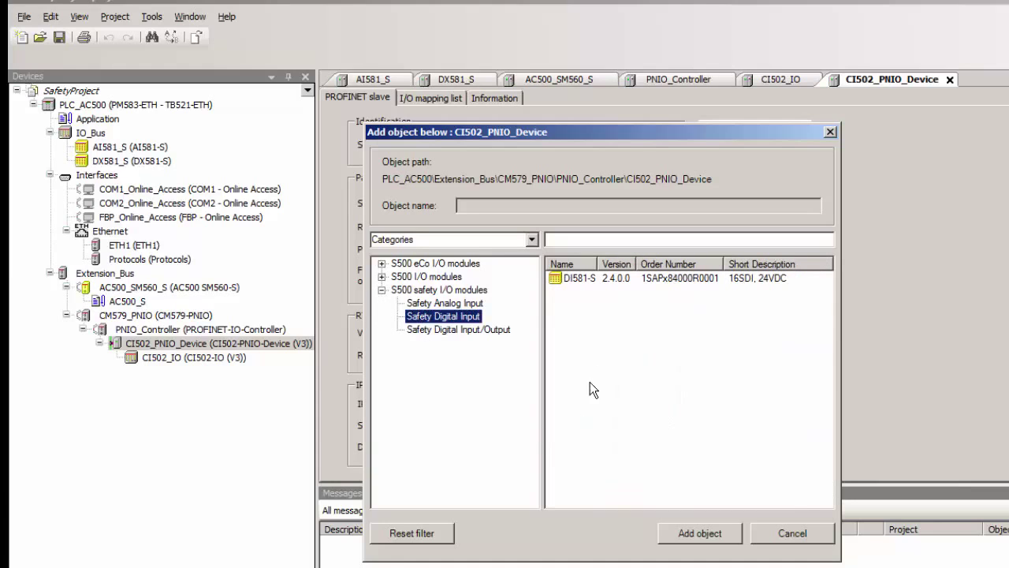
pyautogui.click(601, 286)
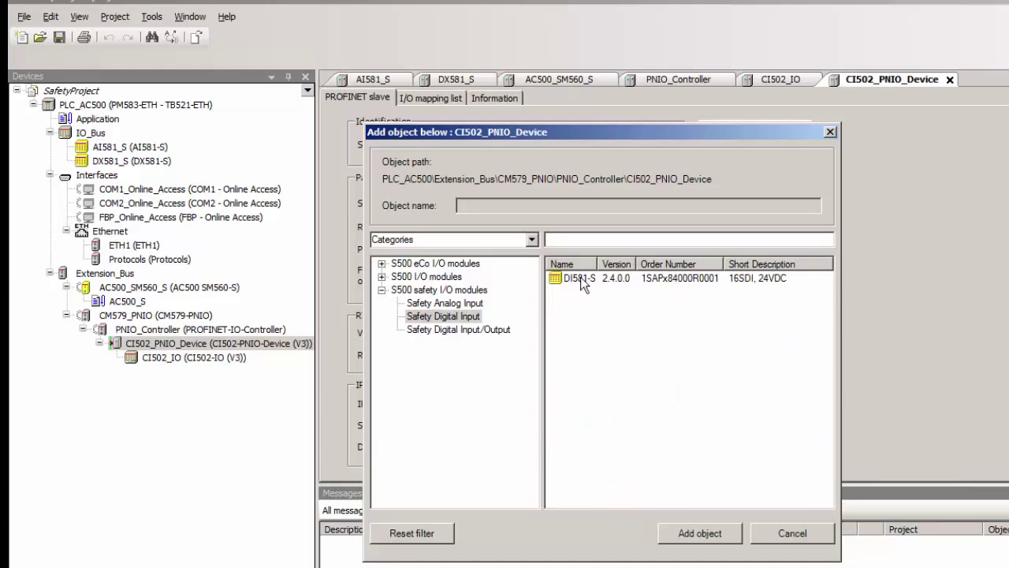
pyautogui.click(554, 278)
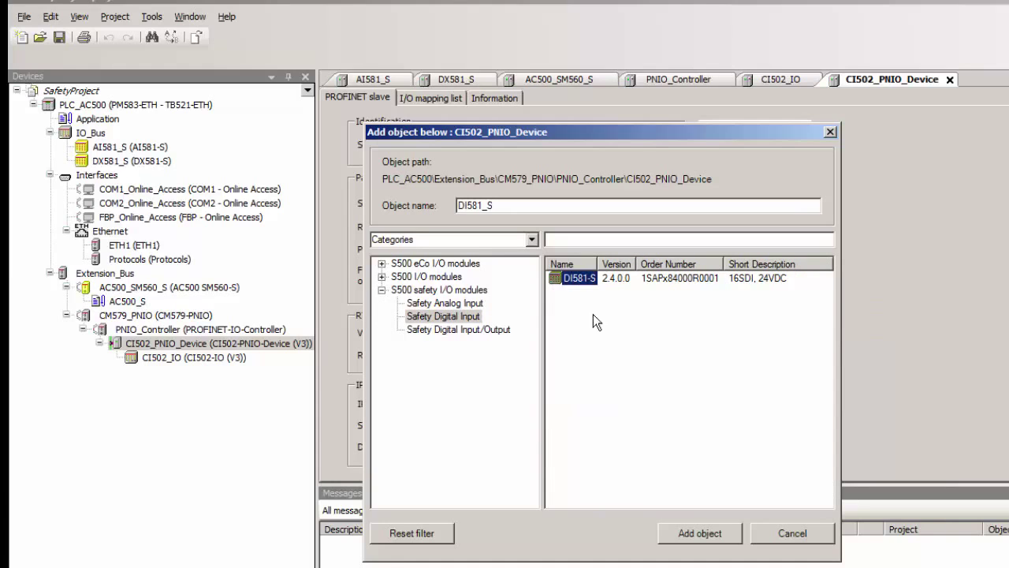
pyautogui.click(702, 535)
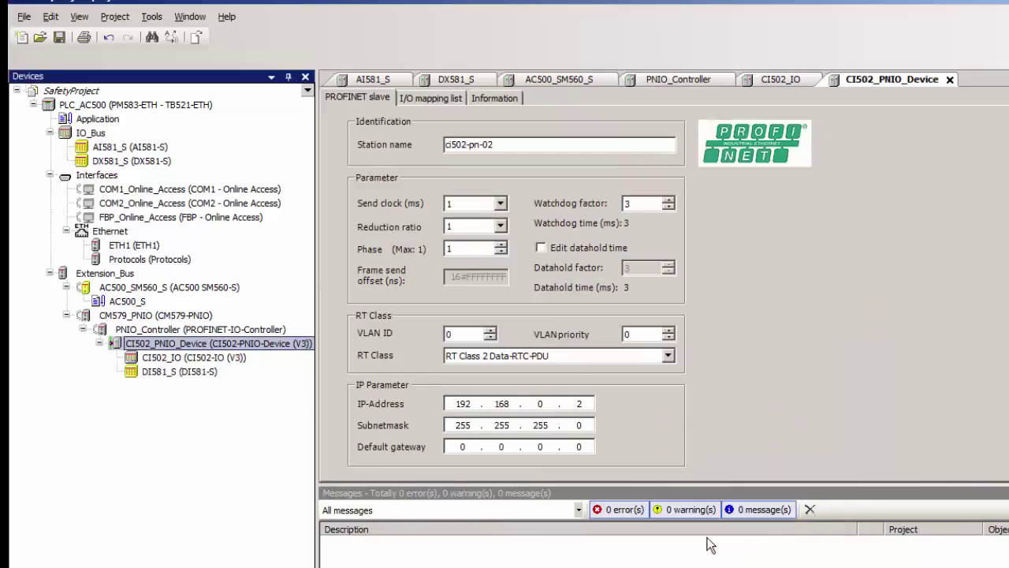
pyautogui.click(188, 374)
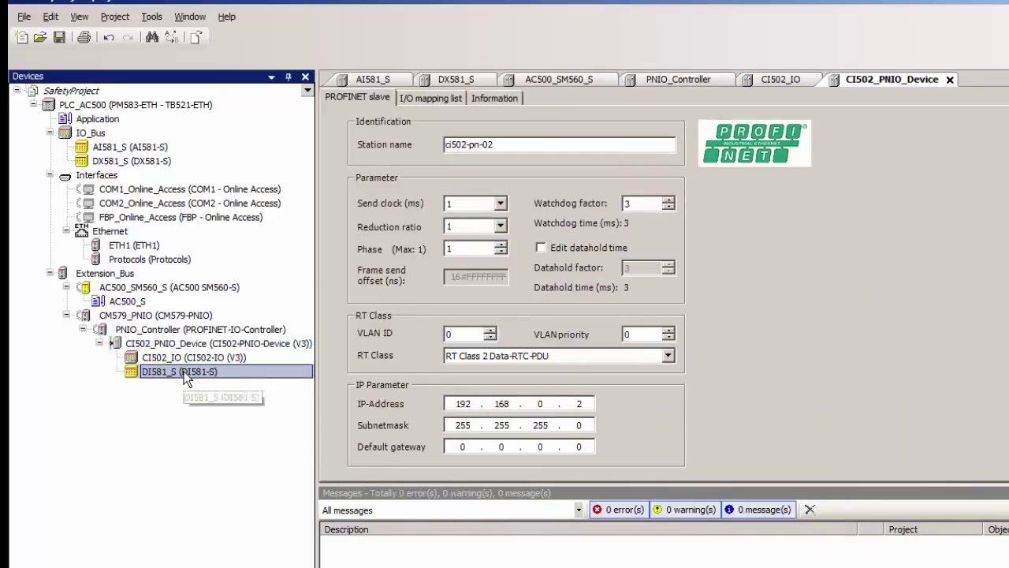
# Open DI581_S's F-parameters and set F_Dest_Add to 4.
pyautogui.rightClick(188, 380)
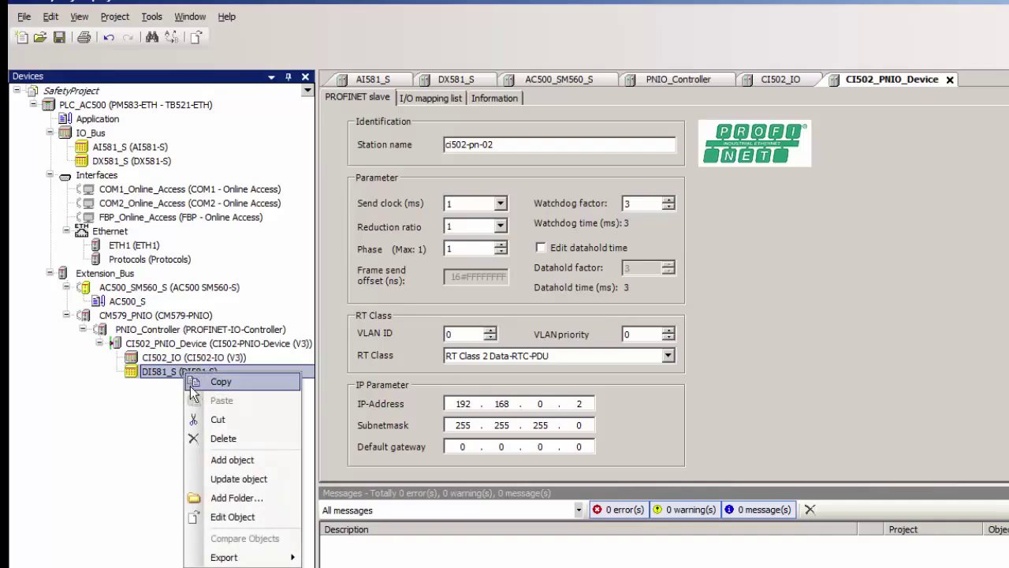
pyautogui.click(230, 518)
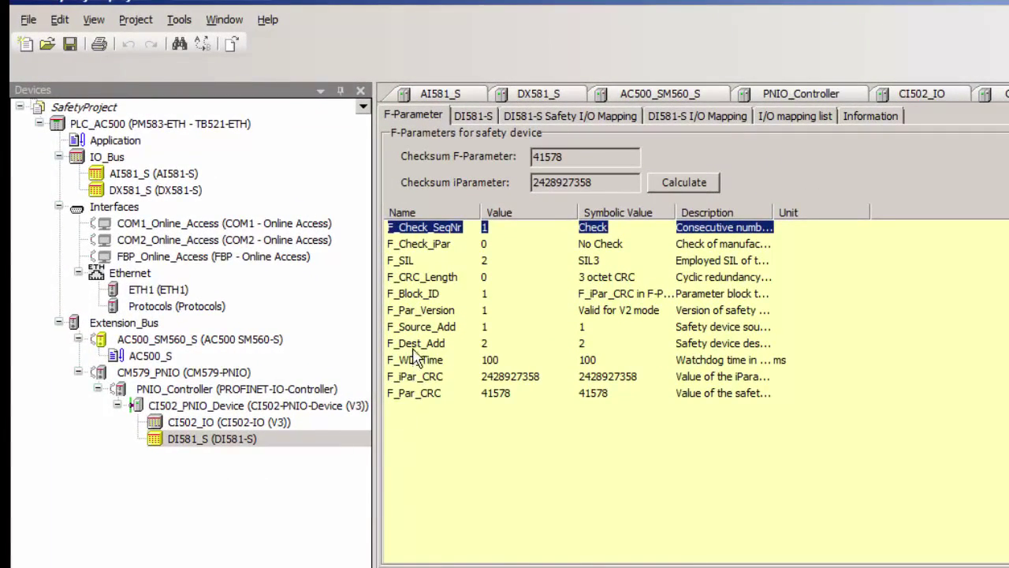
pyautogui.doubleClick(414, 347)
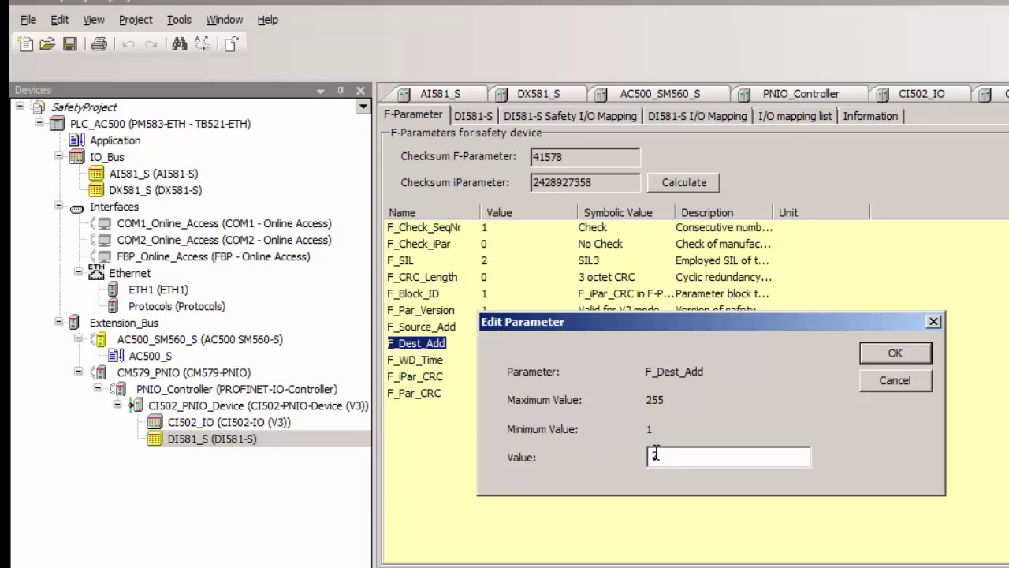
pyautogui.press('BackSpace')
pyautogui.write('4')
pyautogui.click(896, 354)
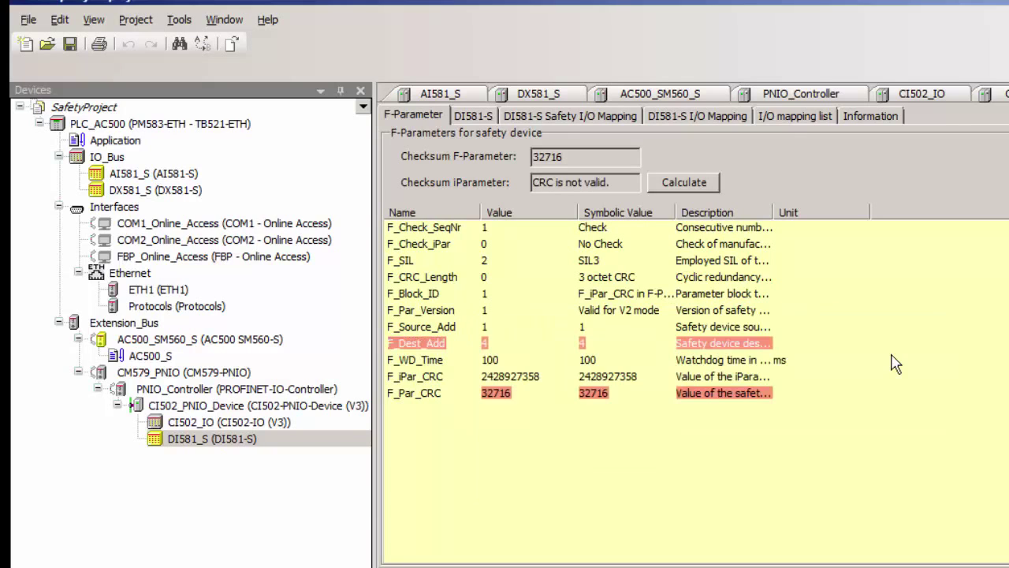
pyautogui.click(678, 184)
pyautogui.moveTo(597, 182); pyautogui.dragTo(463, 182)
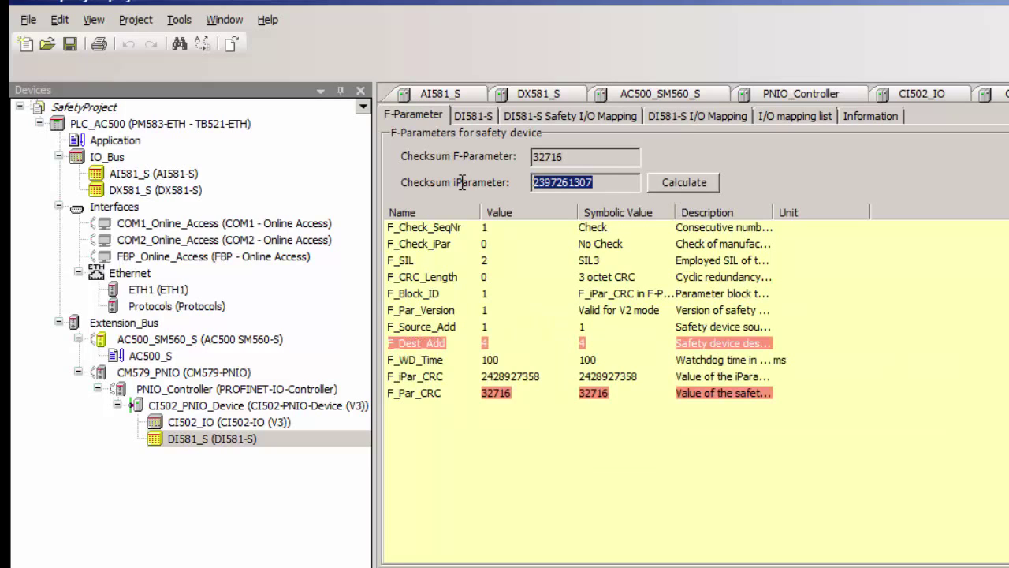
pyautogui.rightClick(552, 183)
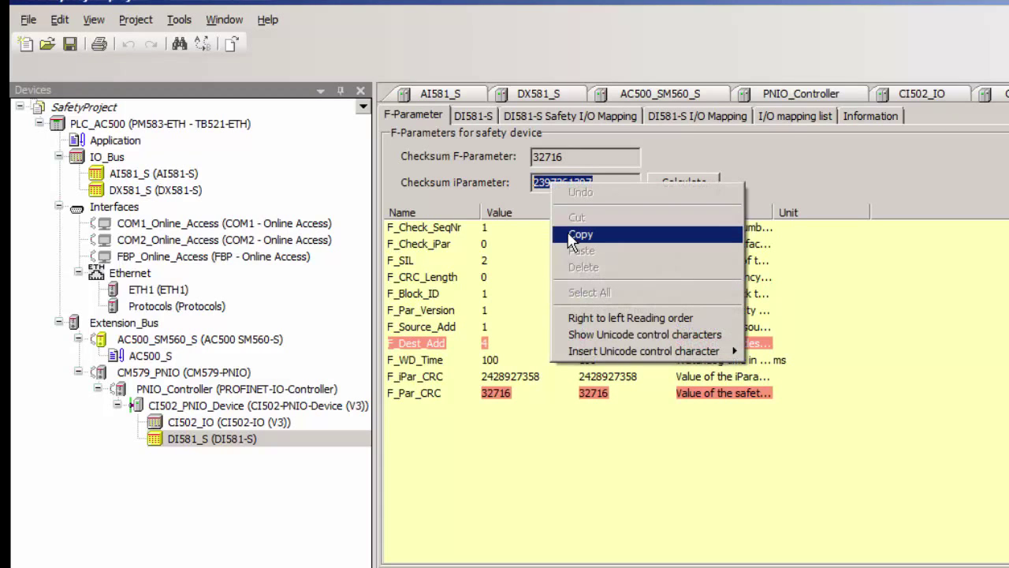
pyautogui.click(569, 233)
pyautogui.click(426, 382)
pyautogui.doubleClick(426, 382)
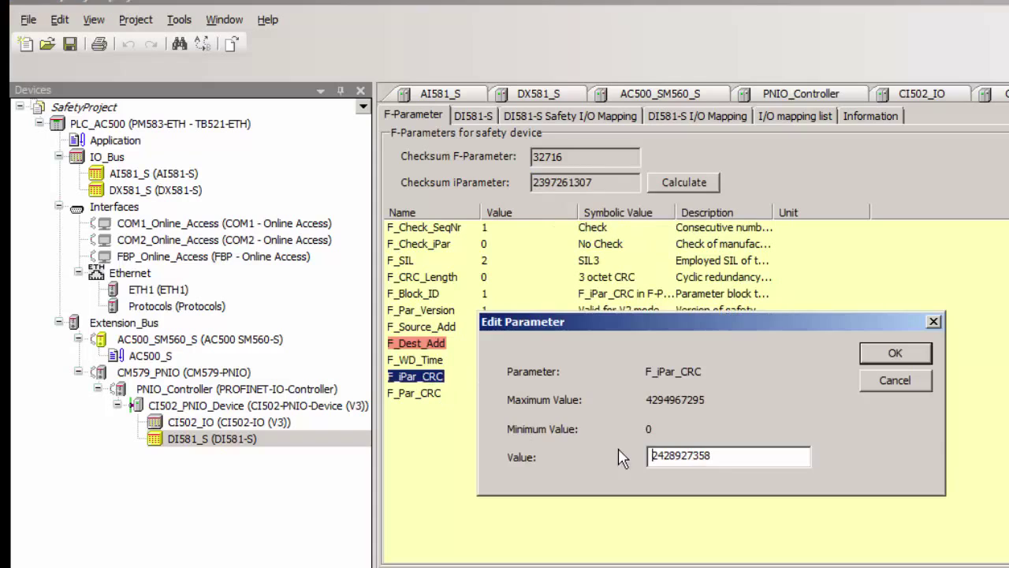
pyautogui.moveTo(731, 456); pyautogui.dragTo(655, 456)
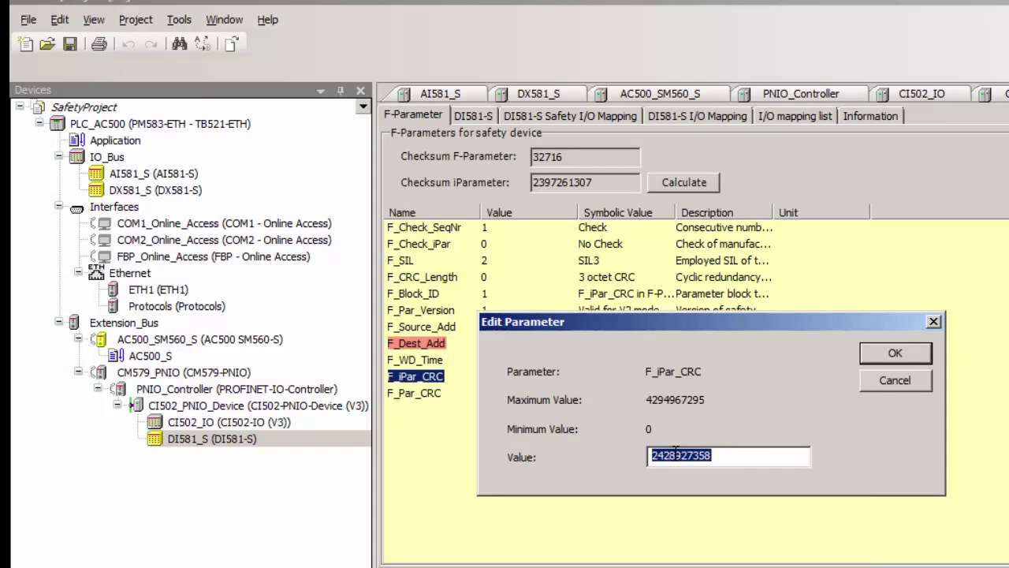
pyautogui.rightClick(676, 451)
pyautogui.click(711, 524)
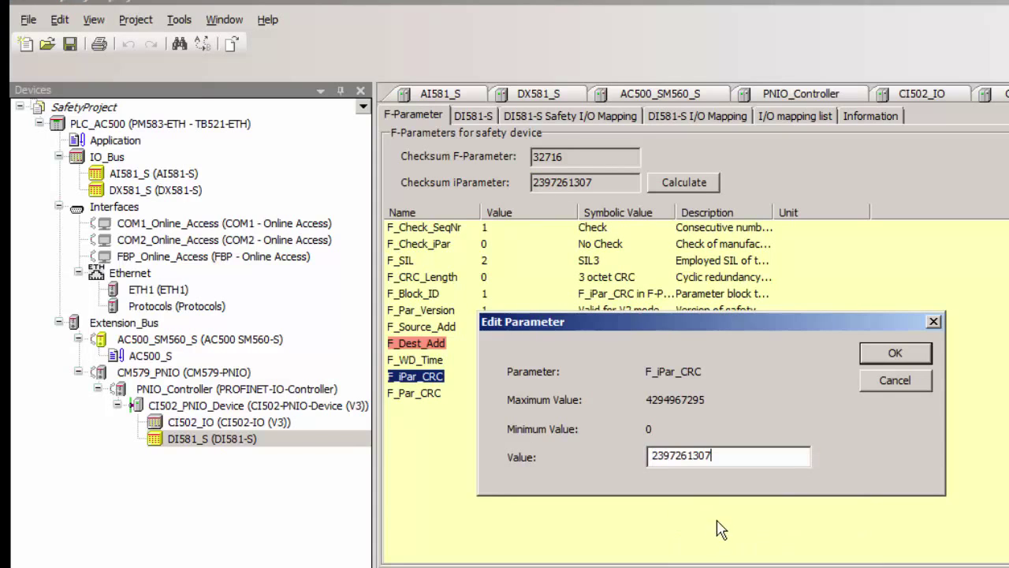
pyautogui.click(887, 358)
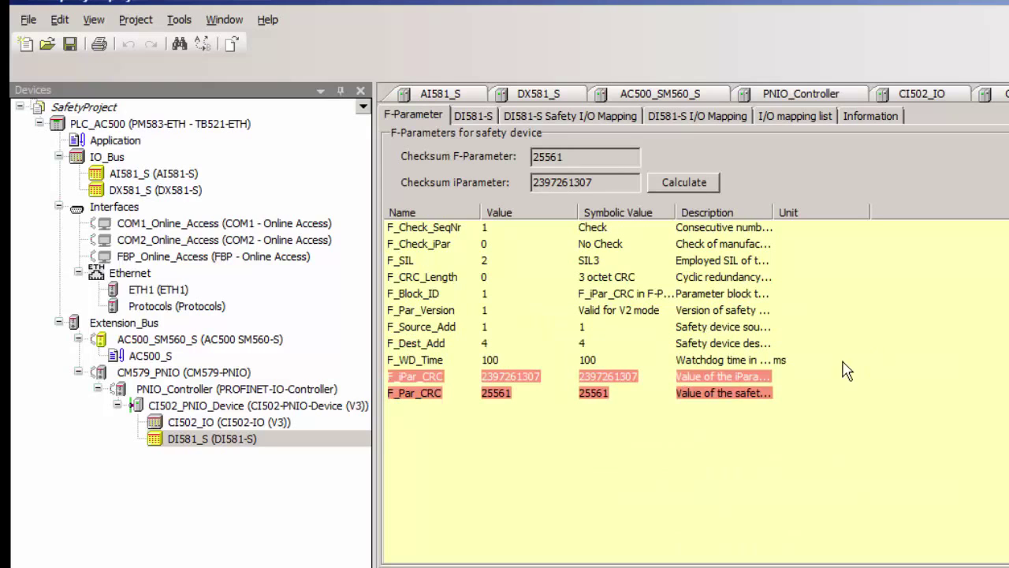
# Open the Application in CoDeSys and rebuild it all, reaching 0 errors and 0 warnings.
pyautogui.click(119, 141)
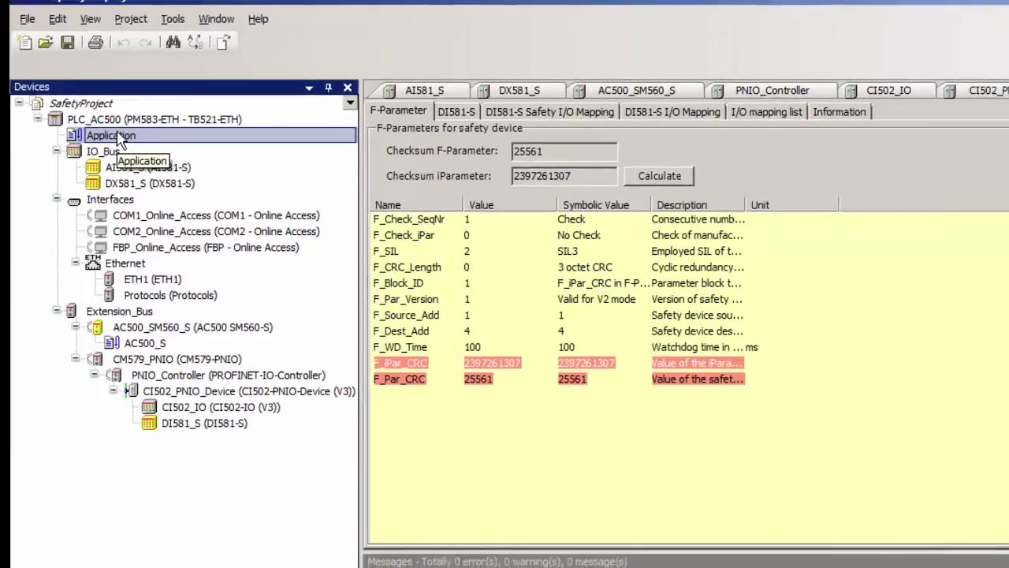
pyautogui.doubleClick(103, 118)
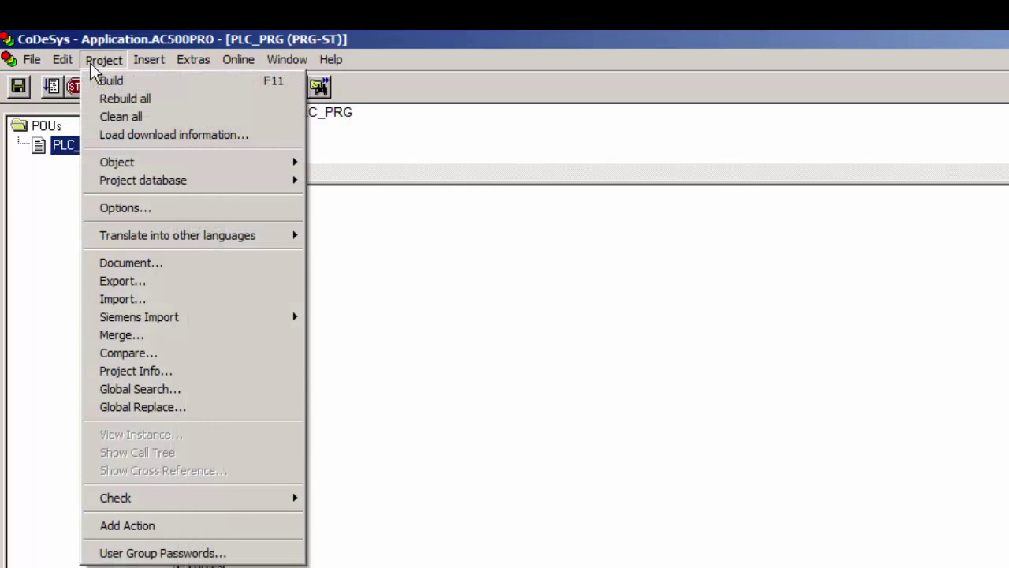
pyautogui.click(102, 100)
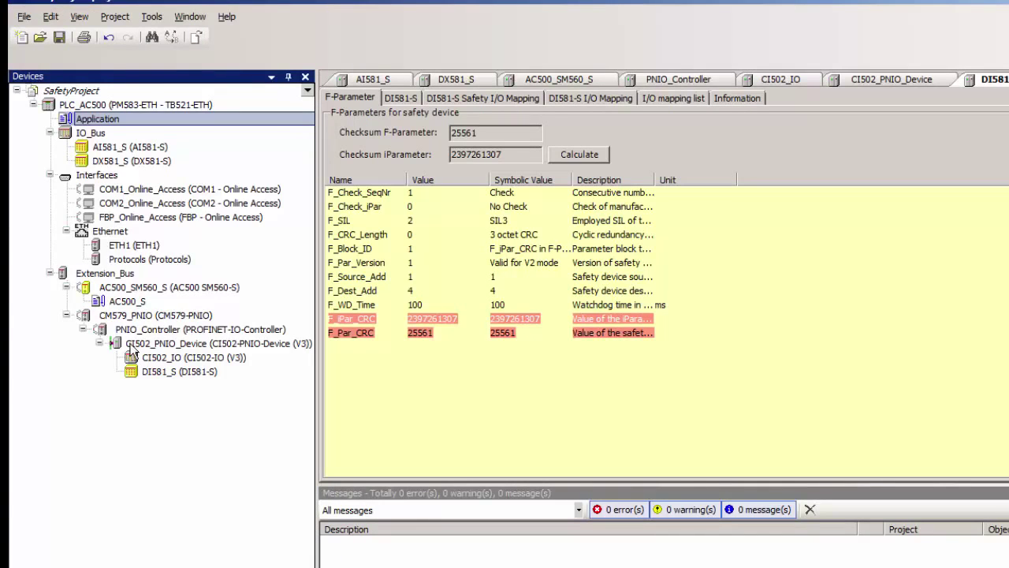
# Open AC500_S in CoDeSys, accepting all eight safety libraries from Safety_Standard.lib to SYSLIBCALLBACK.LIB.
pyautogui.click(121, 305)
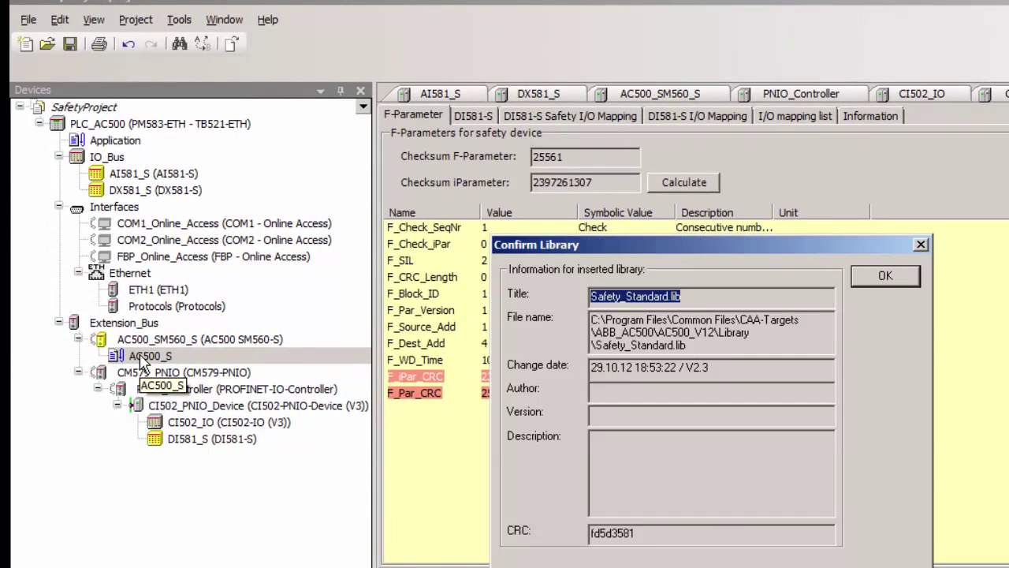
pyautogui.click(882, 279)
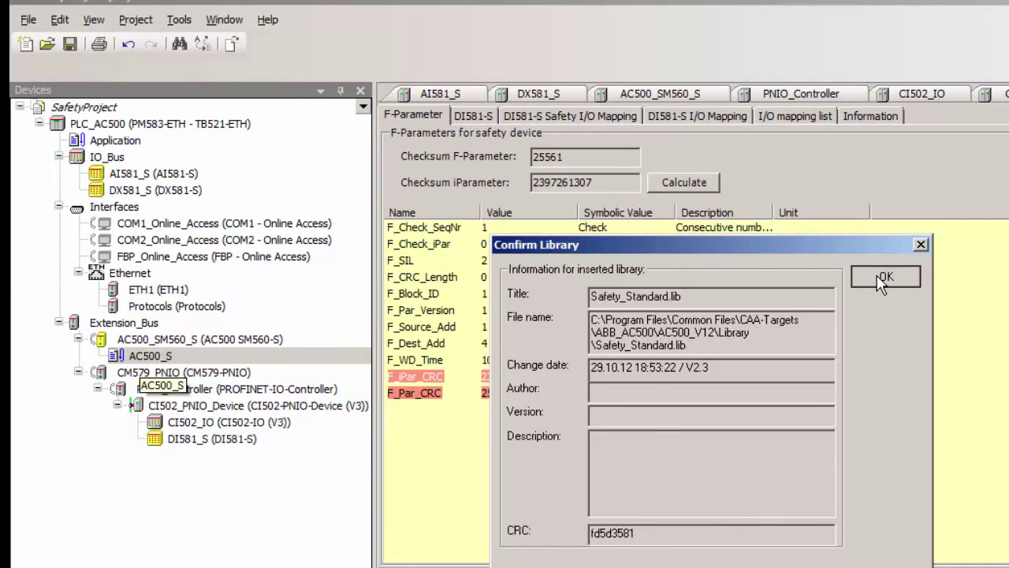
pyautogui.click(881, 281)
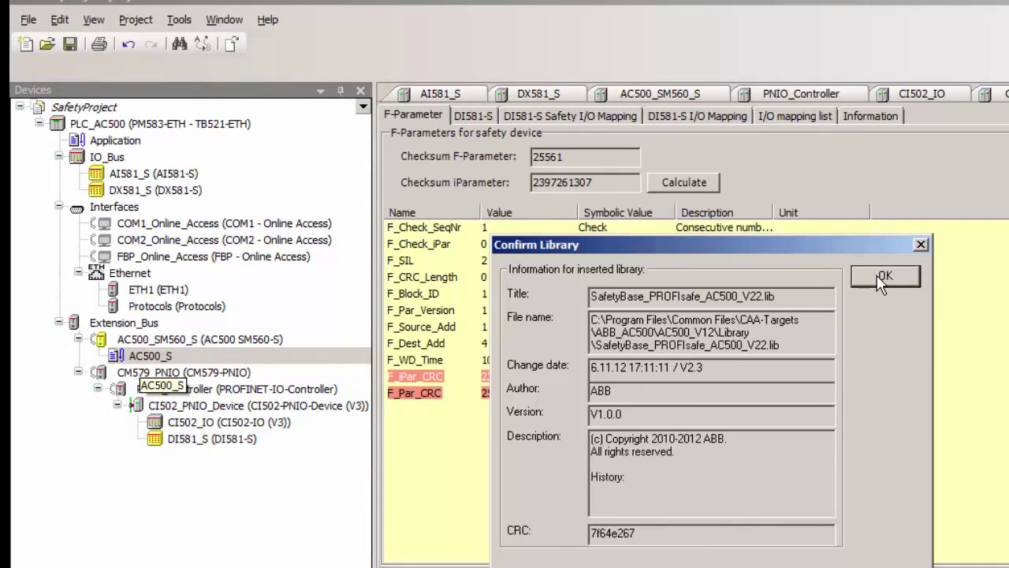
pyautogui.click(882, 281)
pyautogui.click(882, 281)
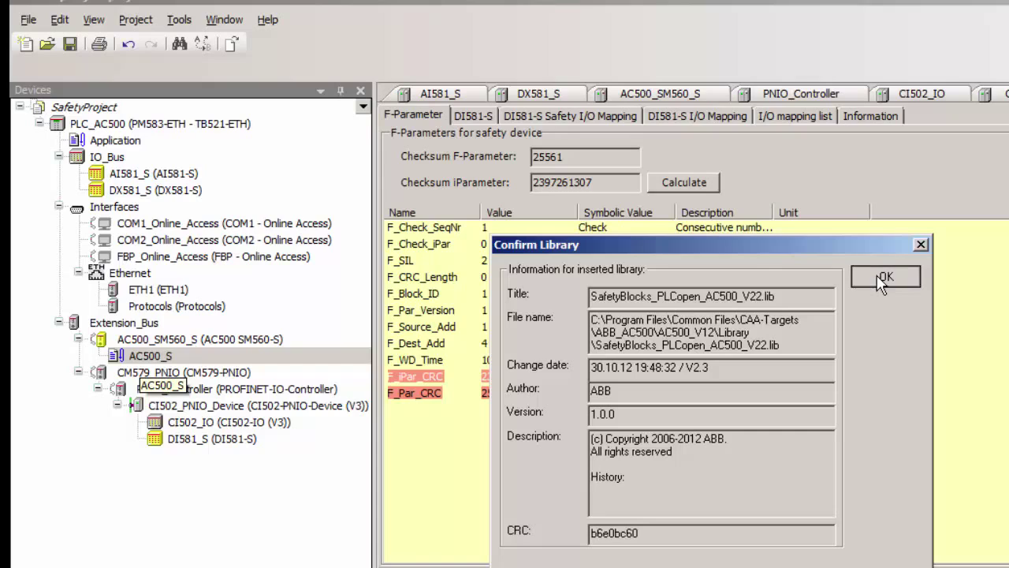
pyautogui.click(882, 281)
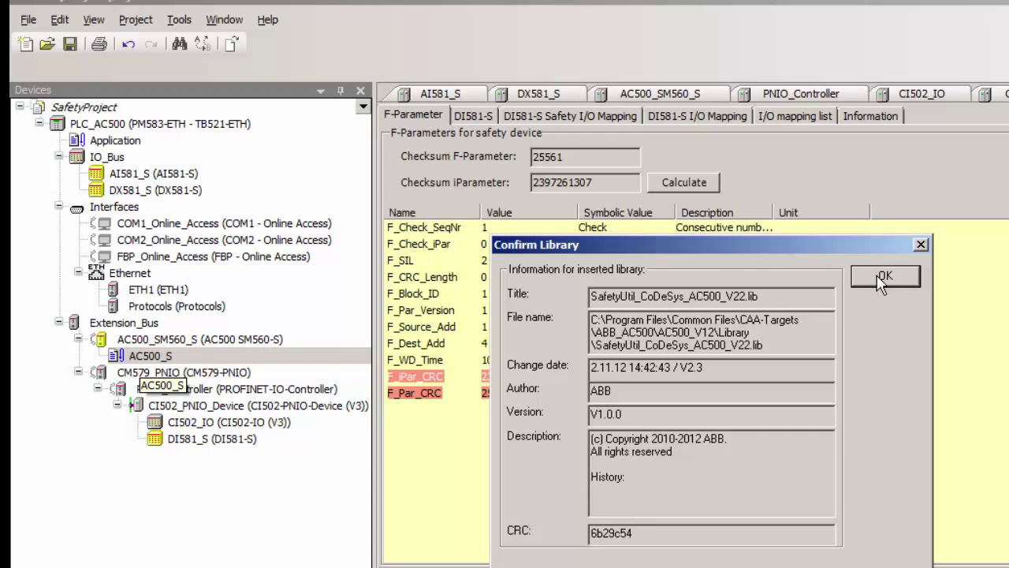
pyautogui.click(882, 280)
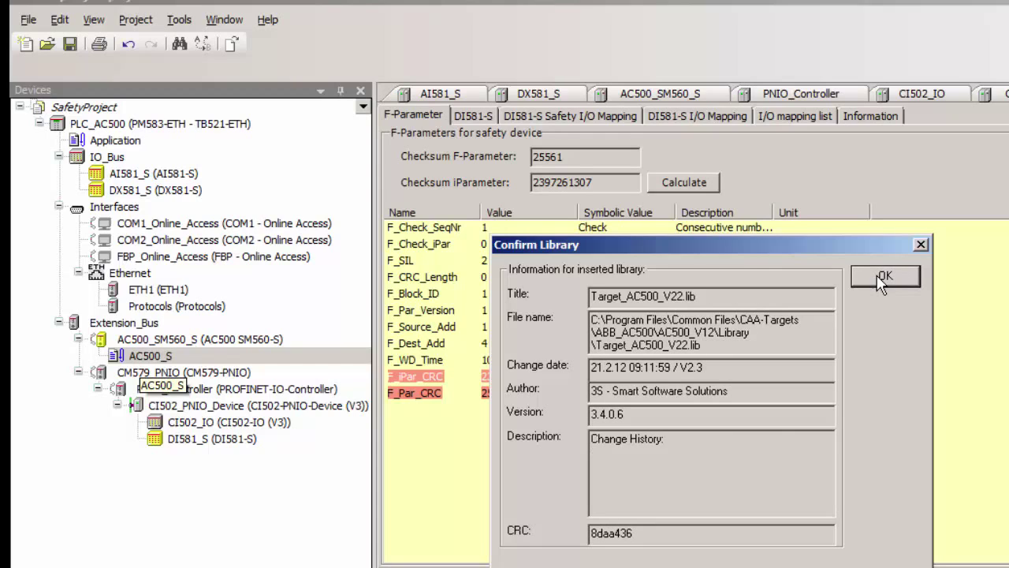
pyautogui.click(882, 281)
pyautogui.click(882, 281)
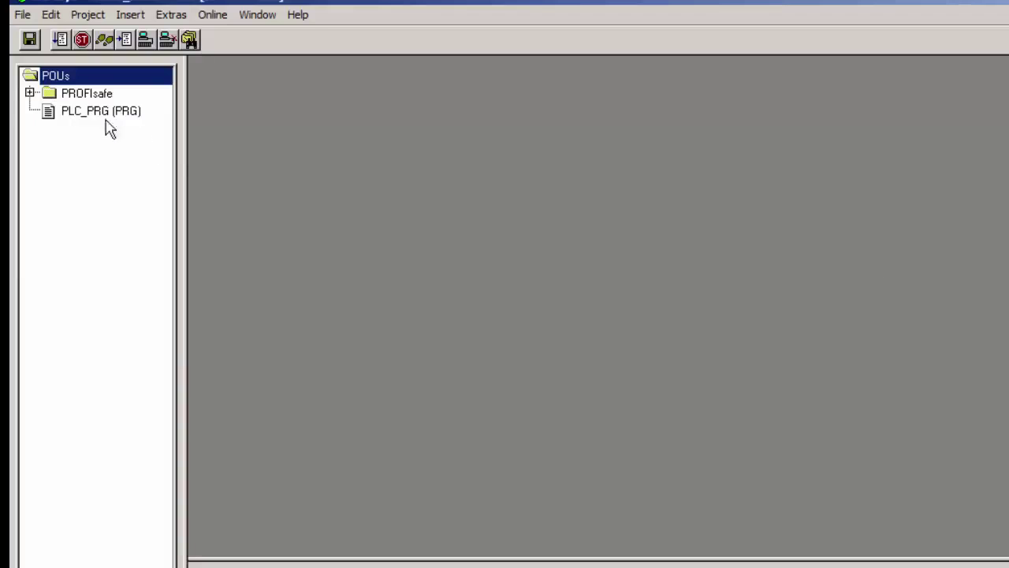
# Add a new FBD program named WatchDogSetting alongside PLC_PRG.
pyautogui.doubleClick(103, 116)
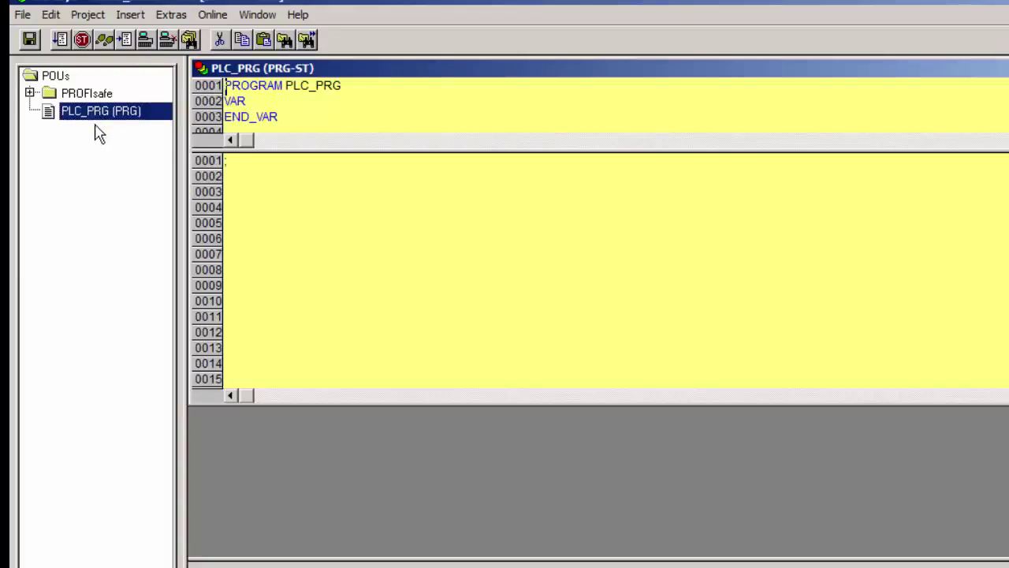
pyautogui.rightClick(97, 124)
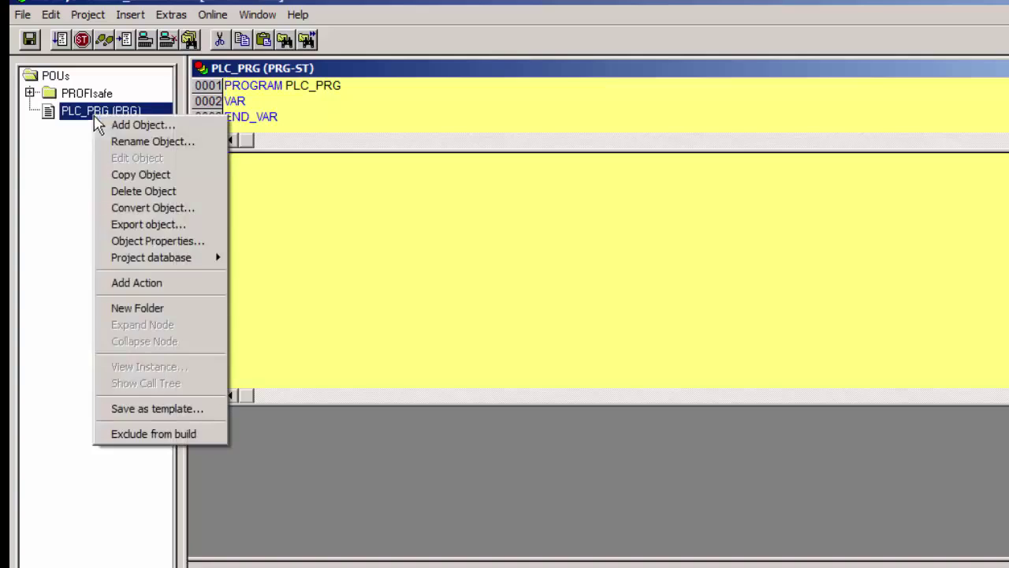
pyautogui.click(103, 126)
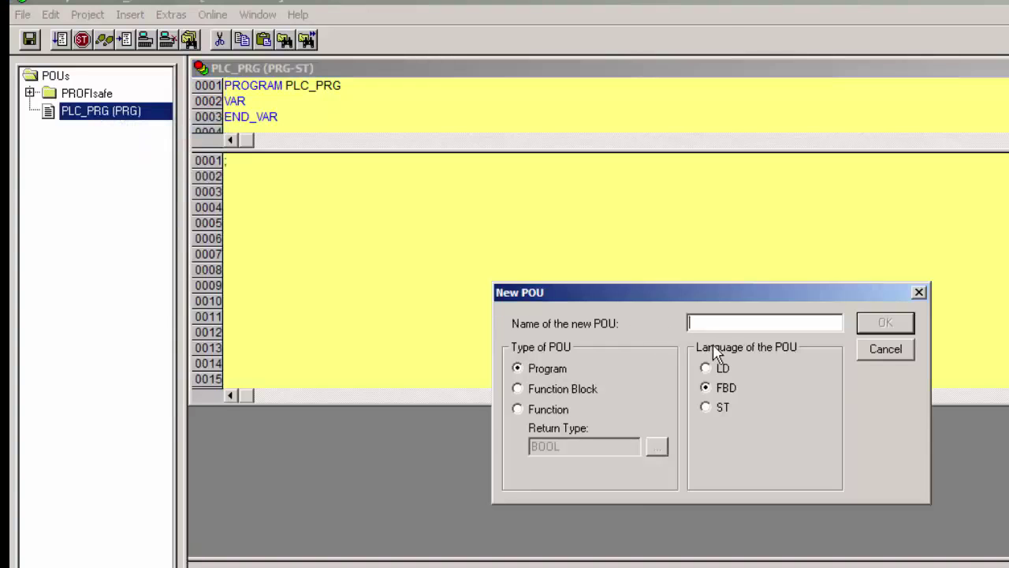
pyautogui.write('WatchDogSetting')
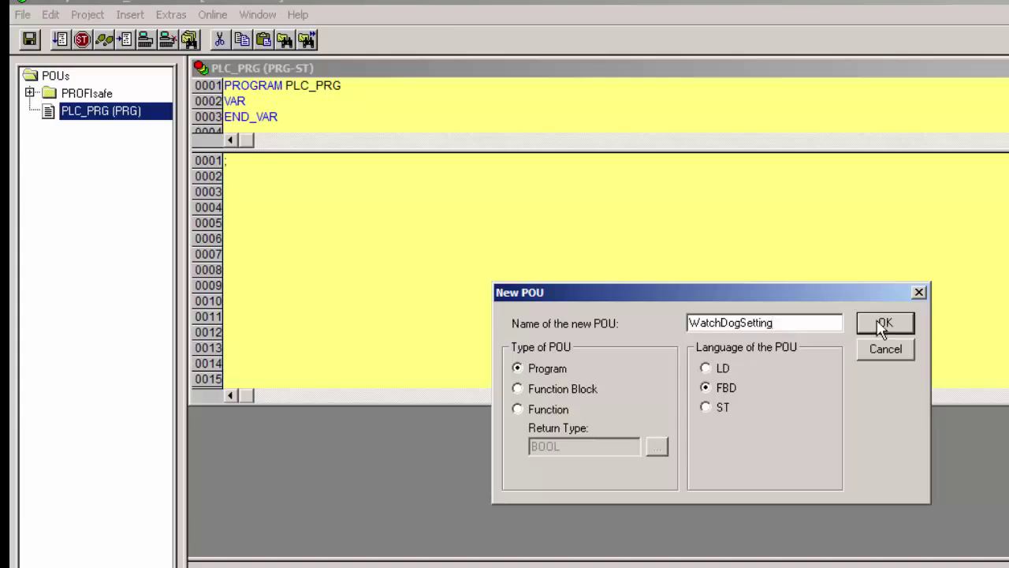
pyautogui.click(881, 324)
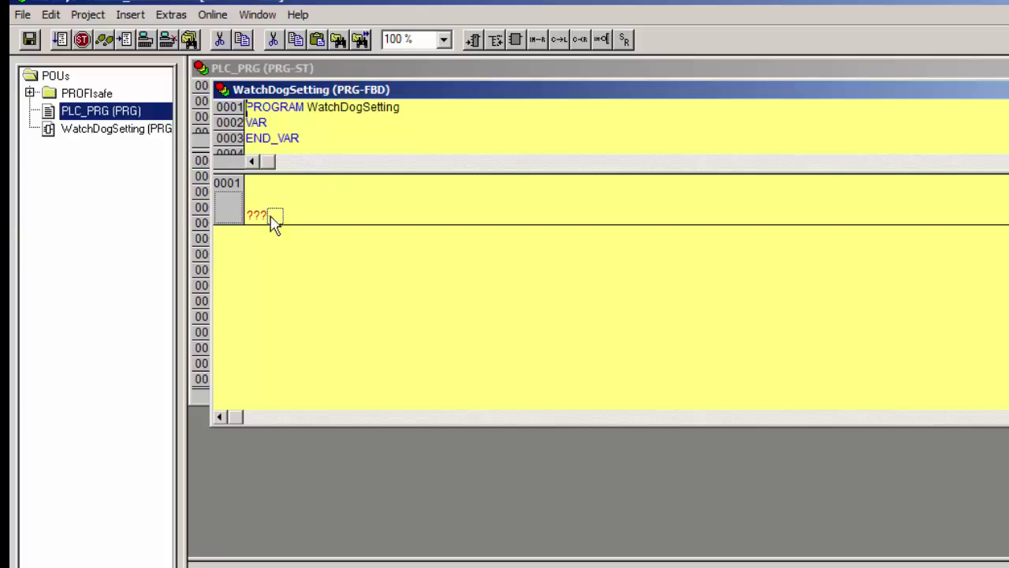
# Insert a box and make it an SF_WDOG_TIME_SET block from the AC500 System commands library.
pyautogui.click(515, 40)
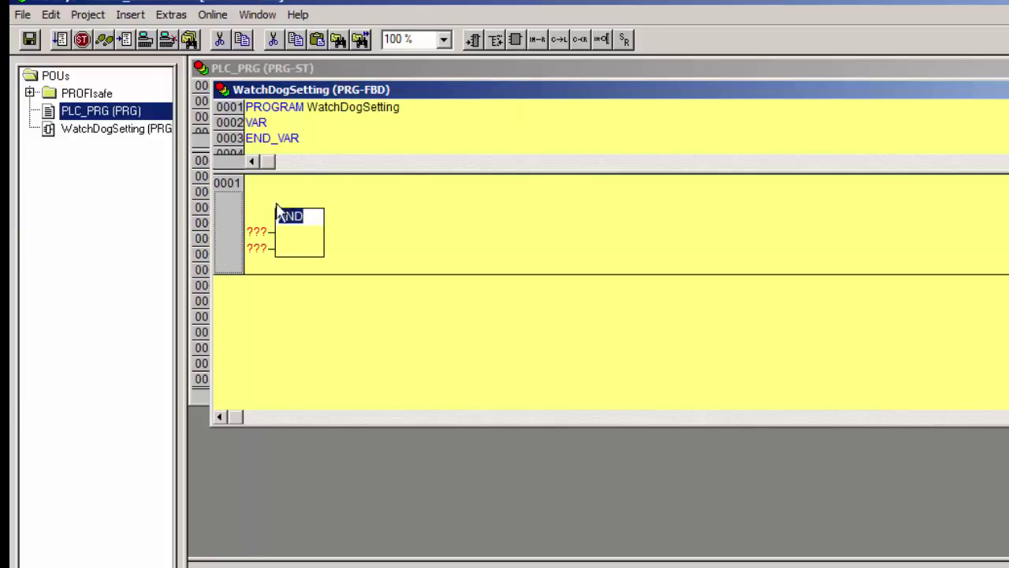
pyautogui.click(51, 15)
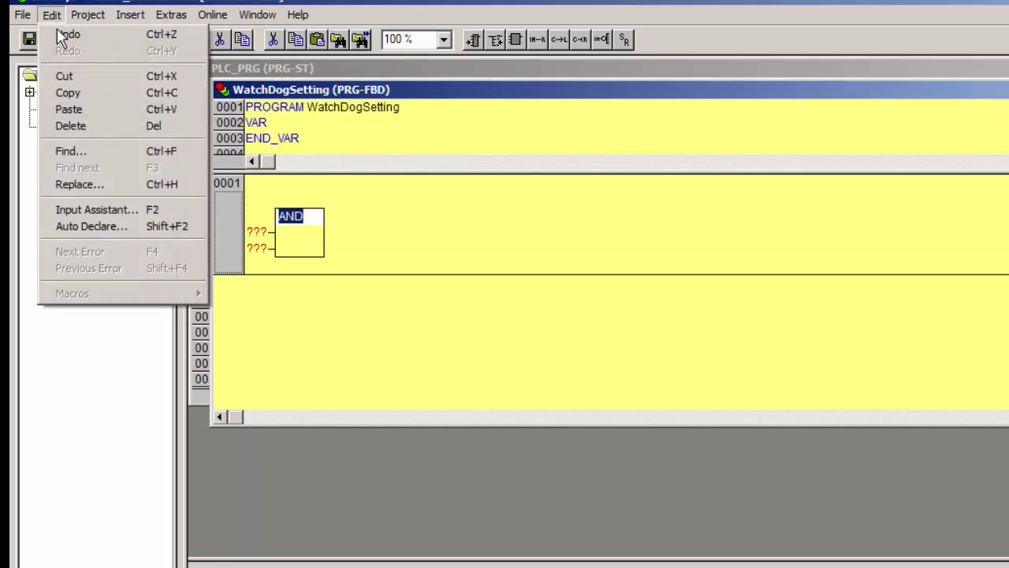
pyautogui.click(72, 213)
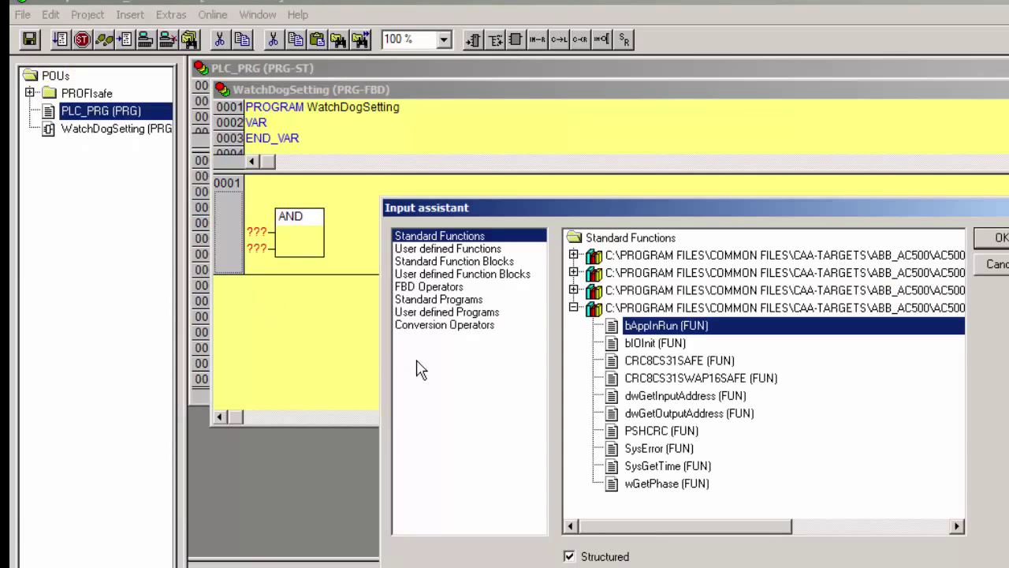
pyautogui.click(441, 261)
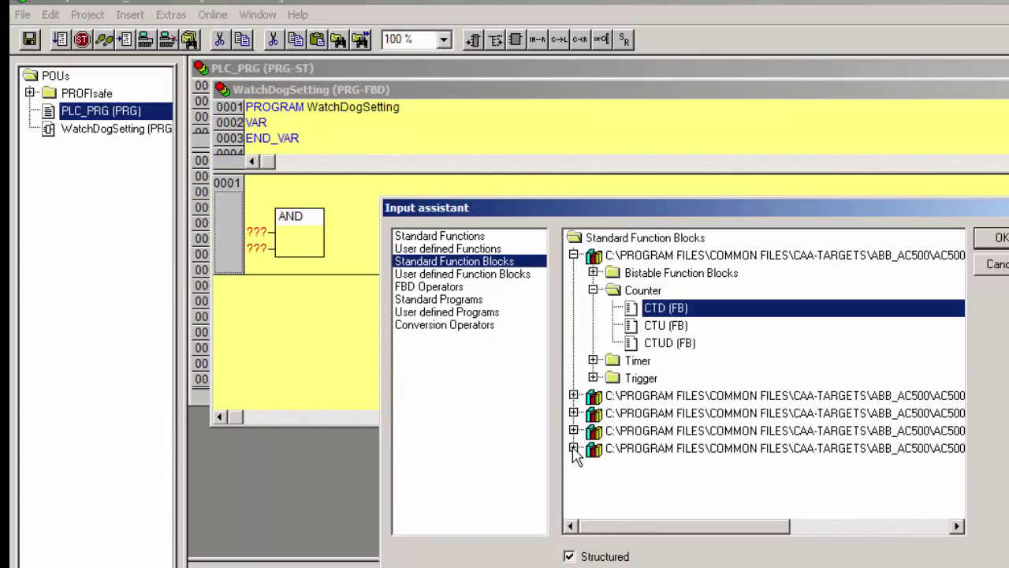
pyautogui.click(574, 448)
pyautogui.click(593, 500)
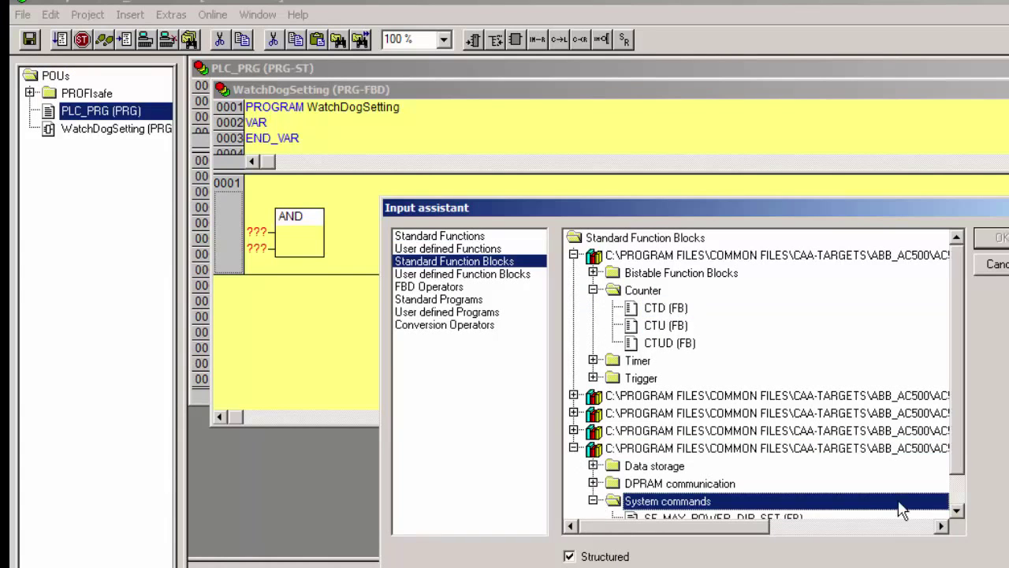
pyautogui.click(955, 509)
pyautogui.click(955, 510)
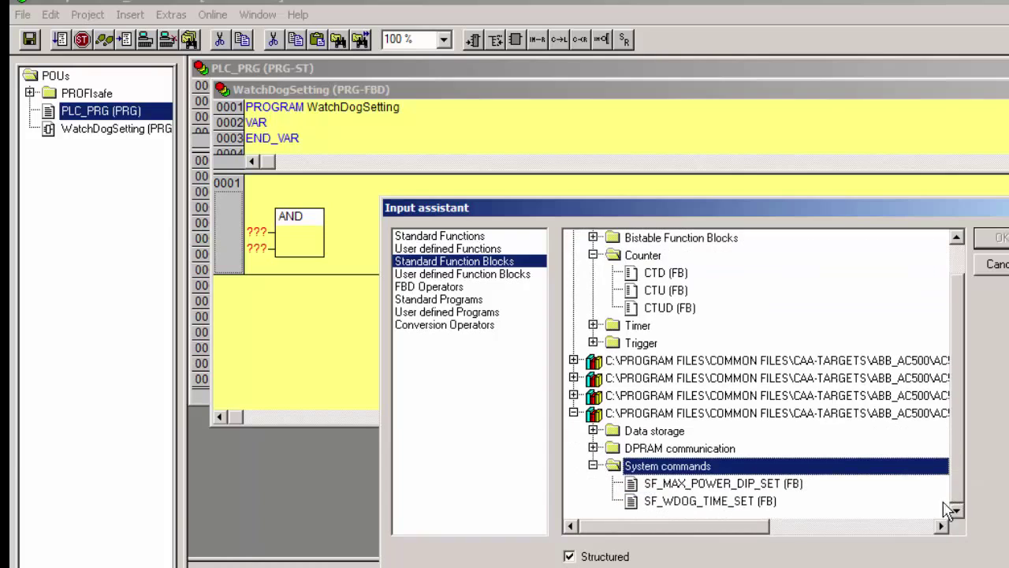
pyautogui.click(748, 502)
pyautogui.click(998, 239)
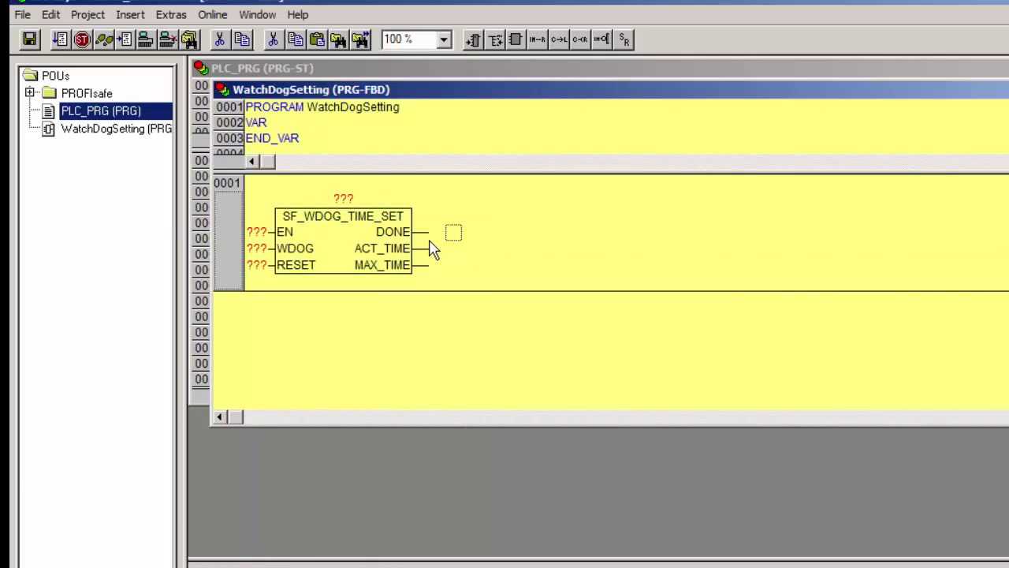
# Name the block instance wdg and declare it as SF_WDOG_TIME_SET.
pyautogui.click(346, 198)
pyautogui.write('wdg')
pyautogui.press('Return')
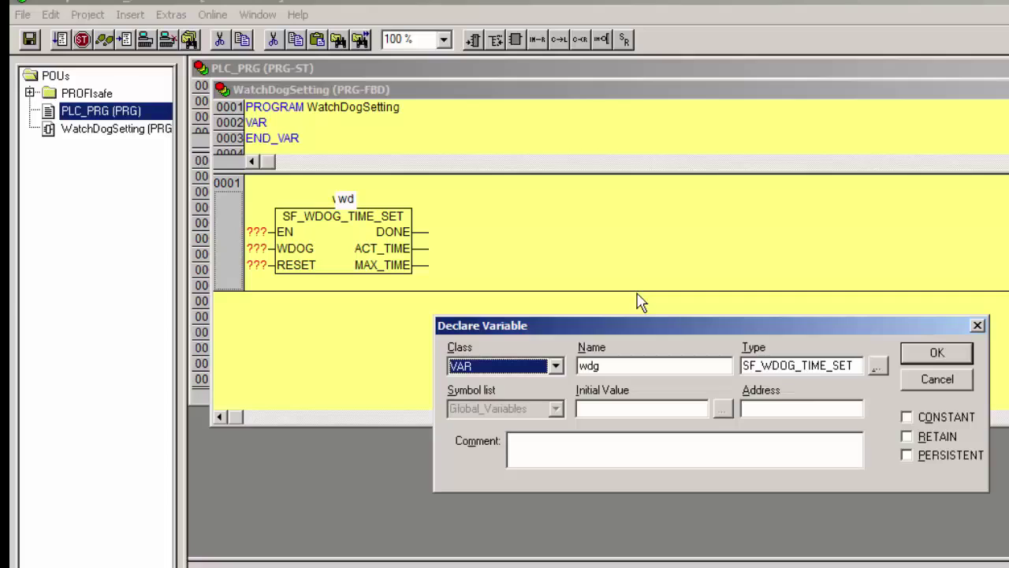
pyautogui.click(911, 355)
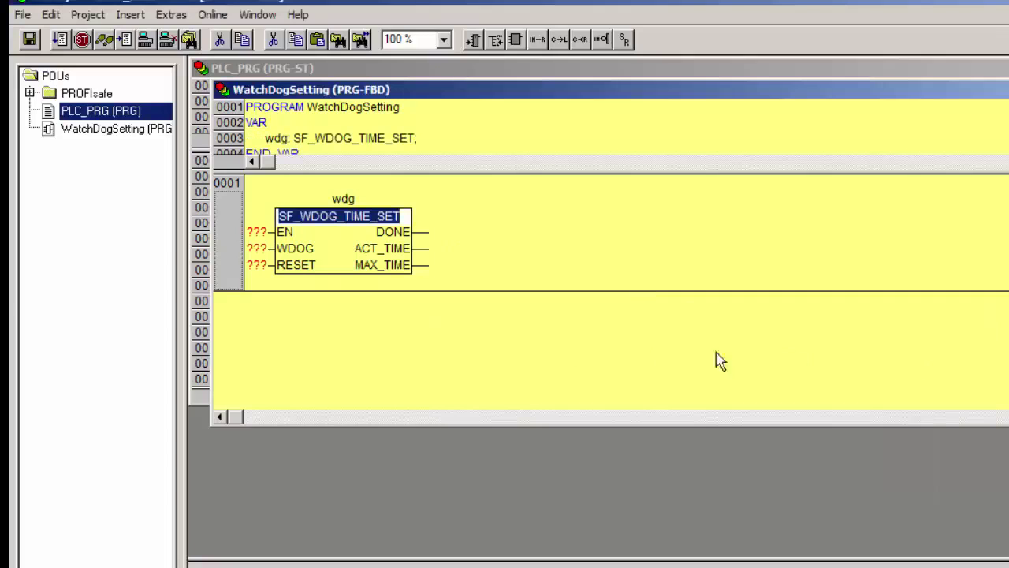
# Feed wdg EN TRUE, WDOG DWORD#100 and RESET FALSE, then bring PLC_PRG back.
pyautogui.click(259, 232)
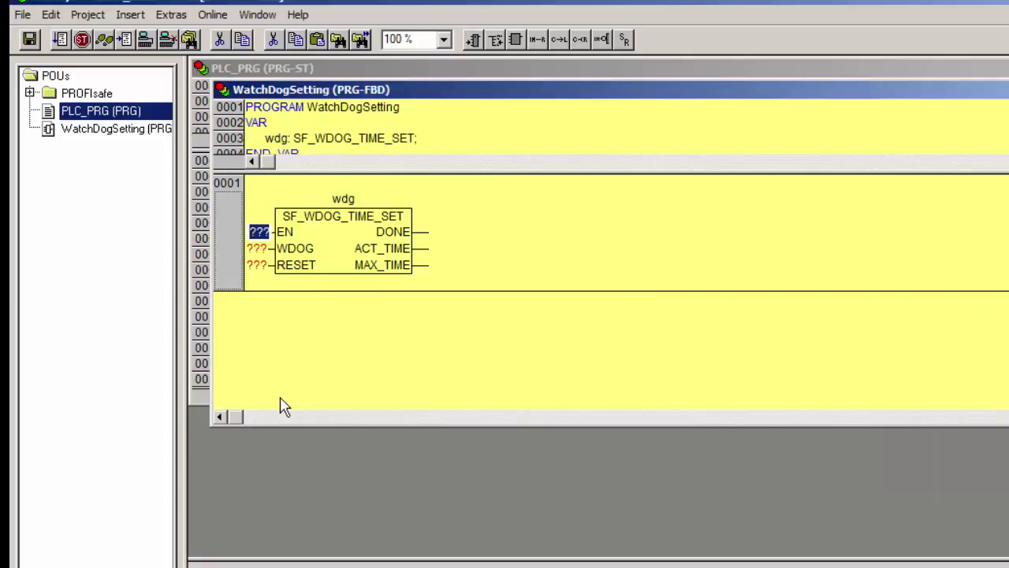
pyautogui.write('true')
pyautogui.press('Tab')
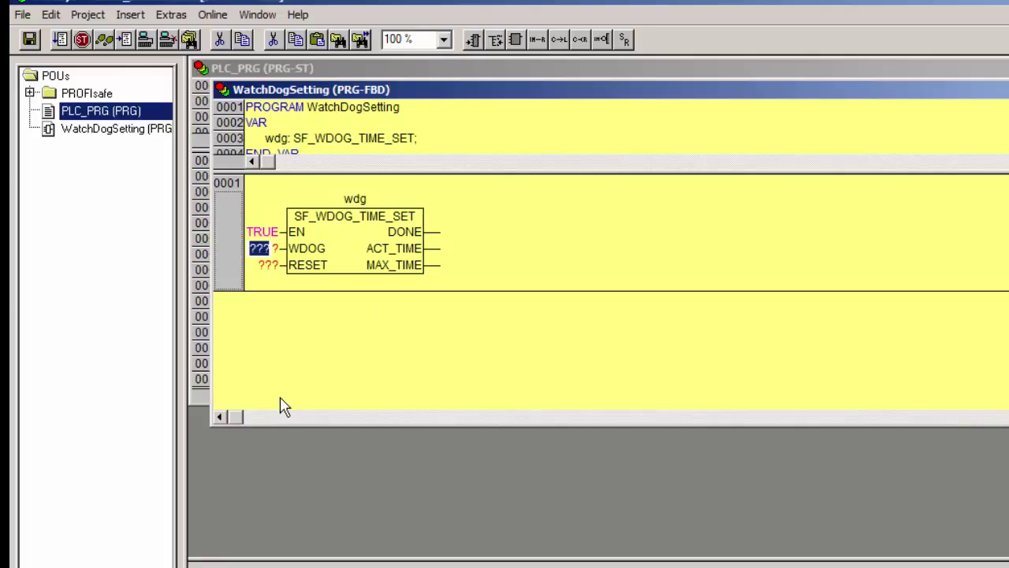
pyautogui.write('word#100')
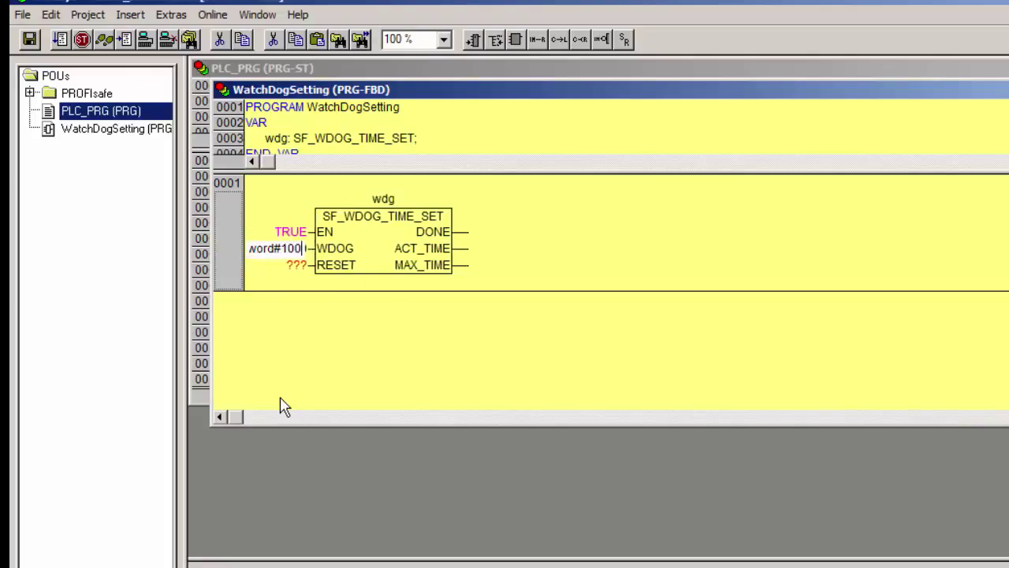
pyautogui.press('Tab')
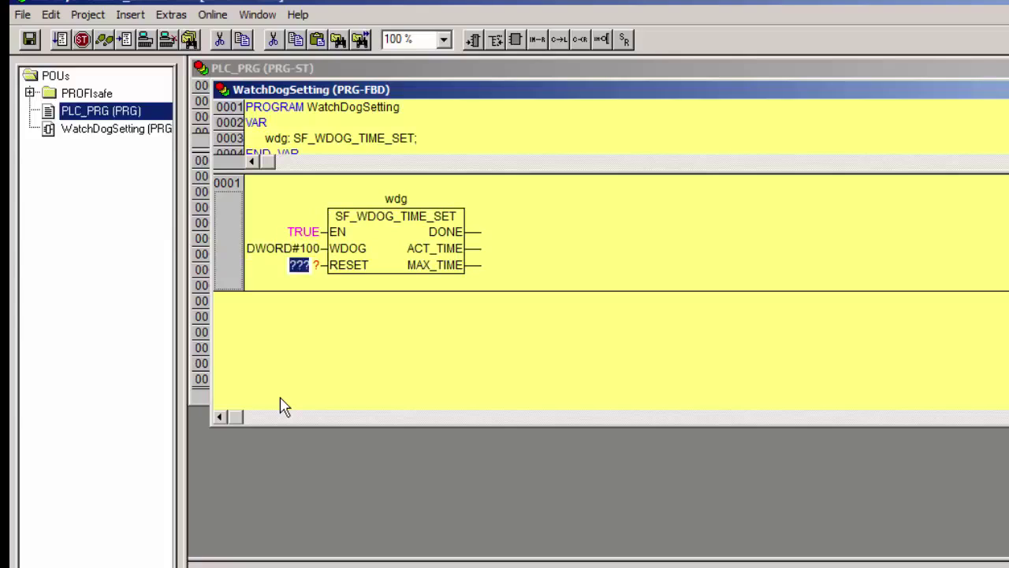
pyautogui.write('false')
pyautogui.press('Return')
pyautogui.press('Right')
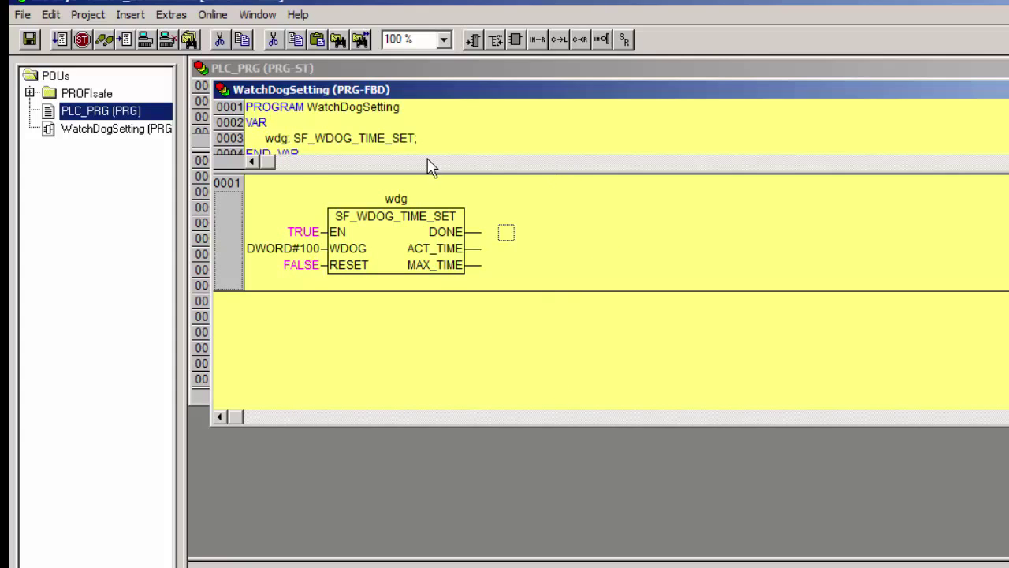
pyautogui.doubleClick(118, 118)
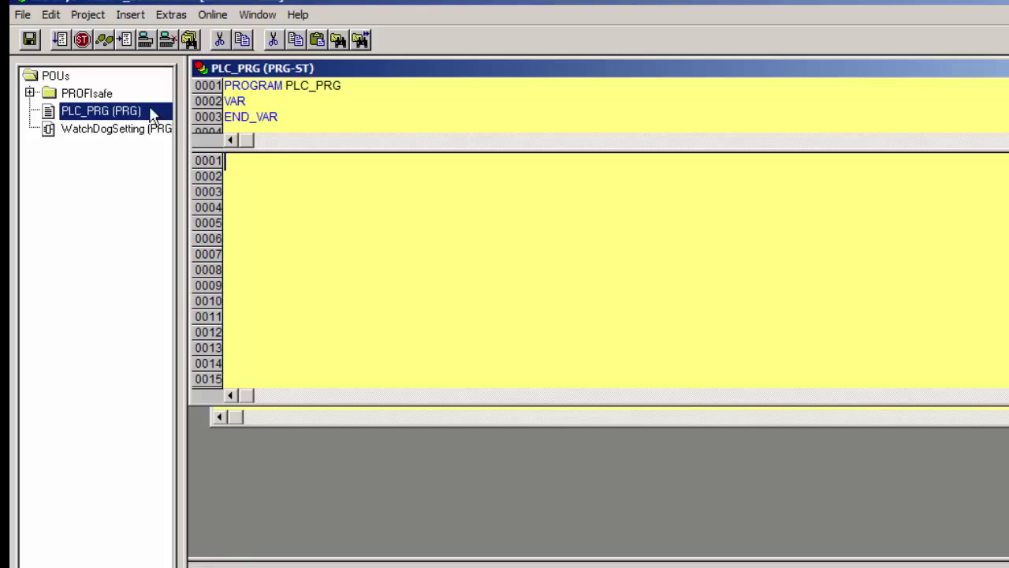
# Insert the WatchDogSetting(); call into PLC_PRG from the user-defined programs list.
pyautogui.click(55, 15)
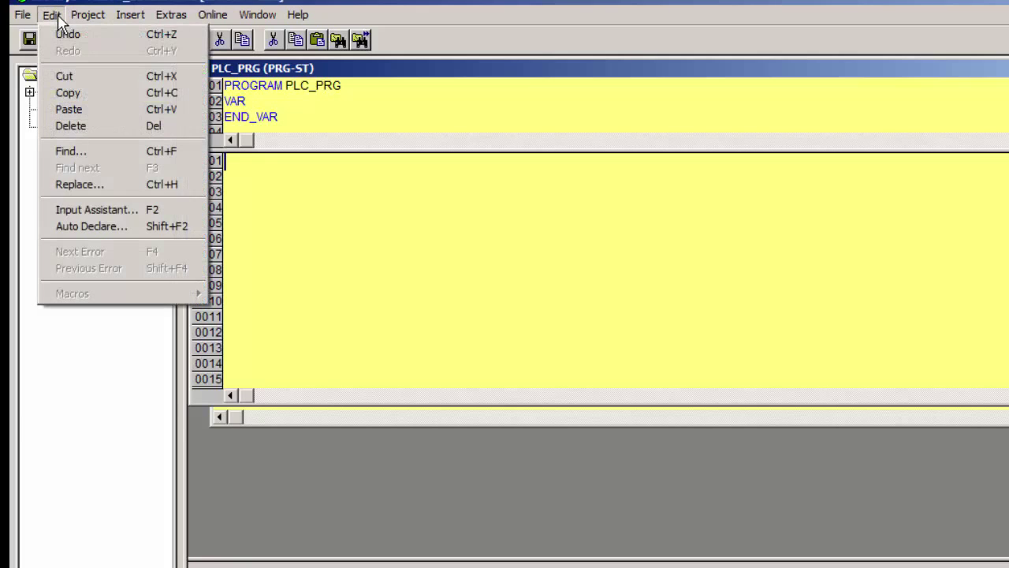
pyautogui.click(90, 209)
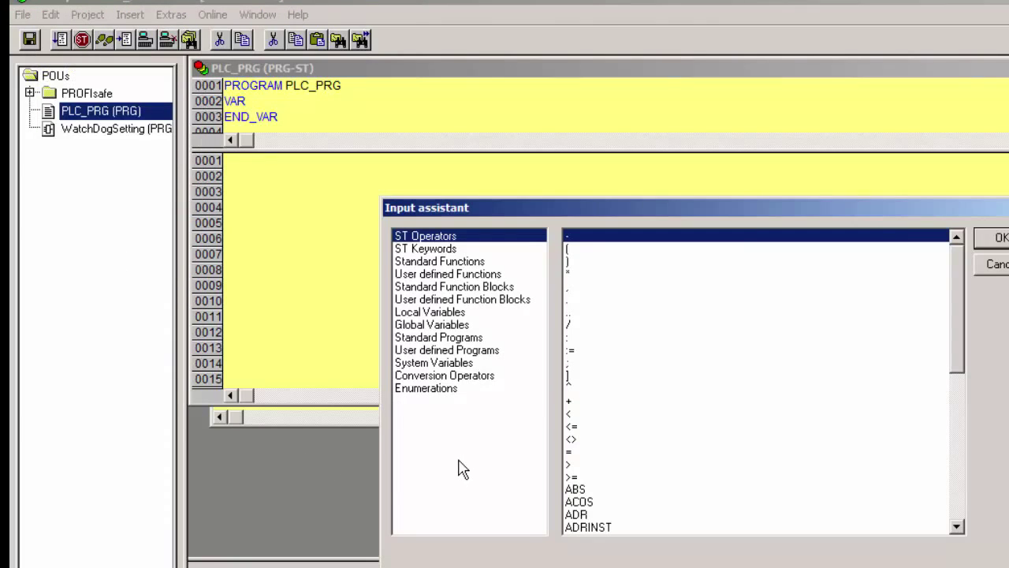
pyautogui.click(462, 352)
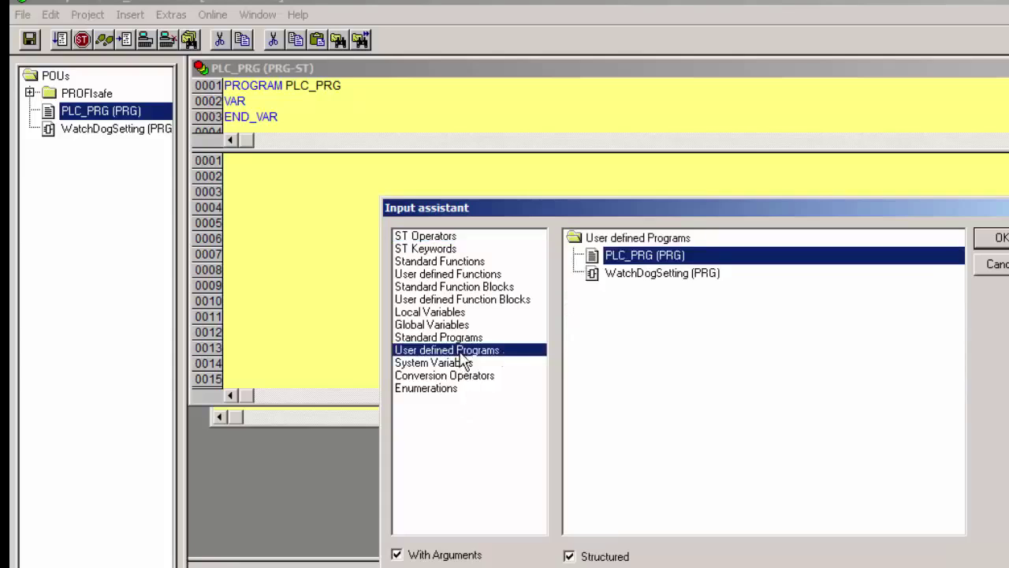
pyautogui.click(636, 274)
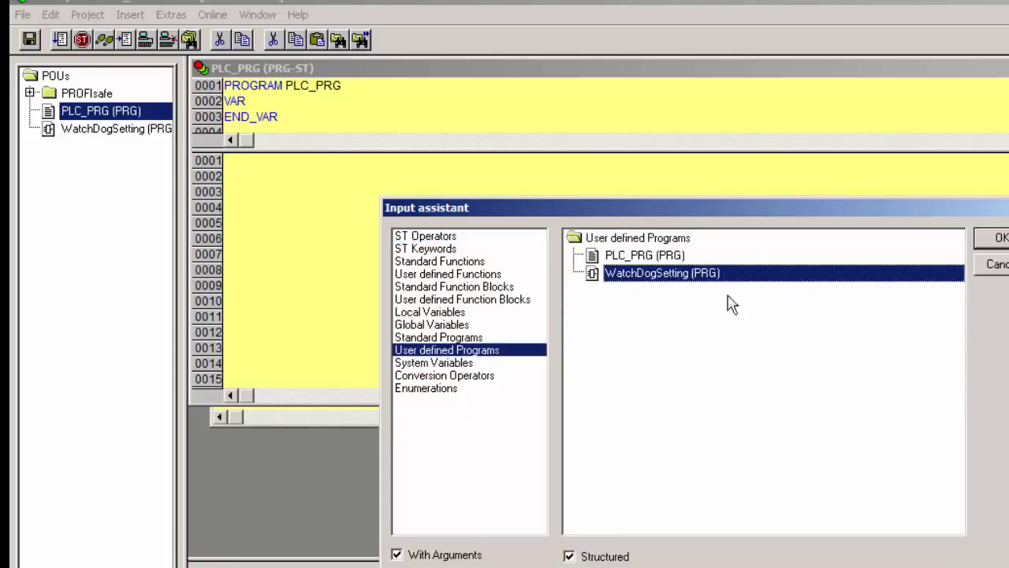
pyautogui.click(996, 238)
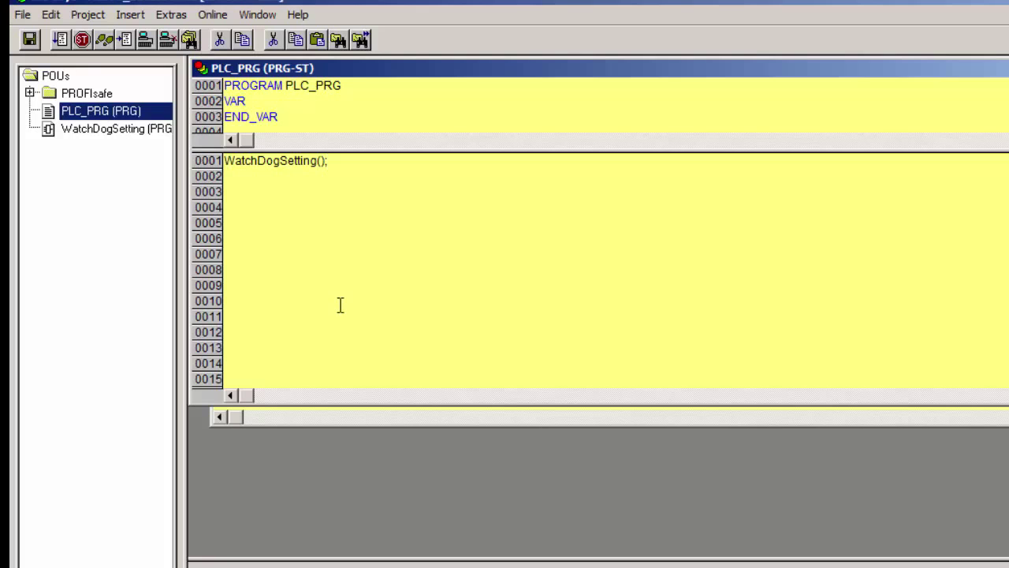
# Rebuild the entire safety project with Rebuild all.
pyautogui.click(94, 20)
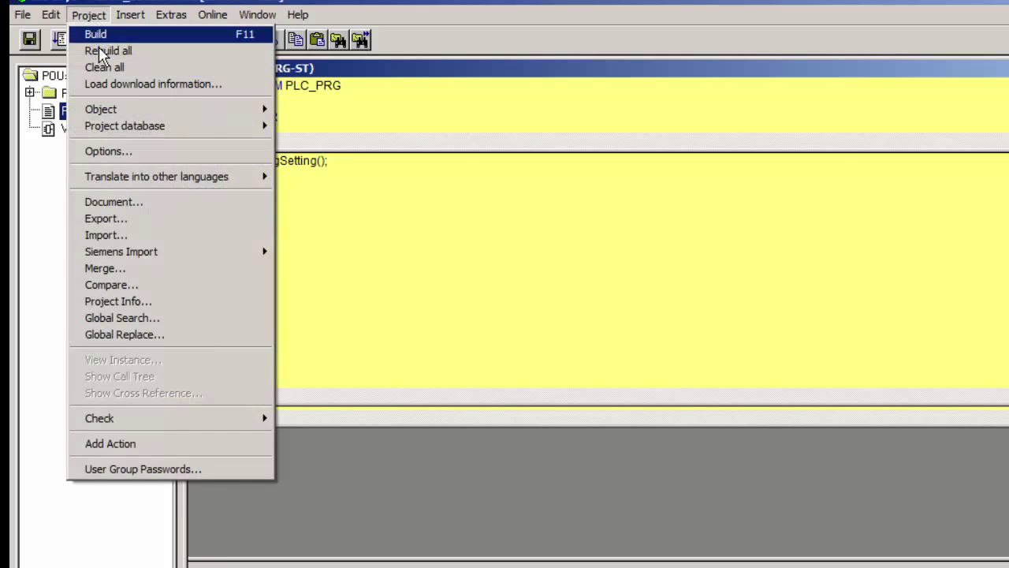
pyautogui.click(103, 49)
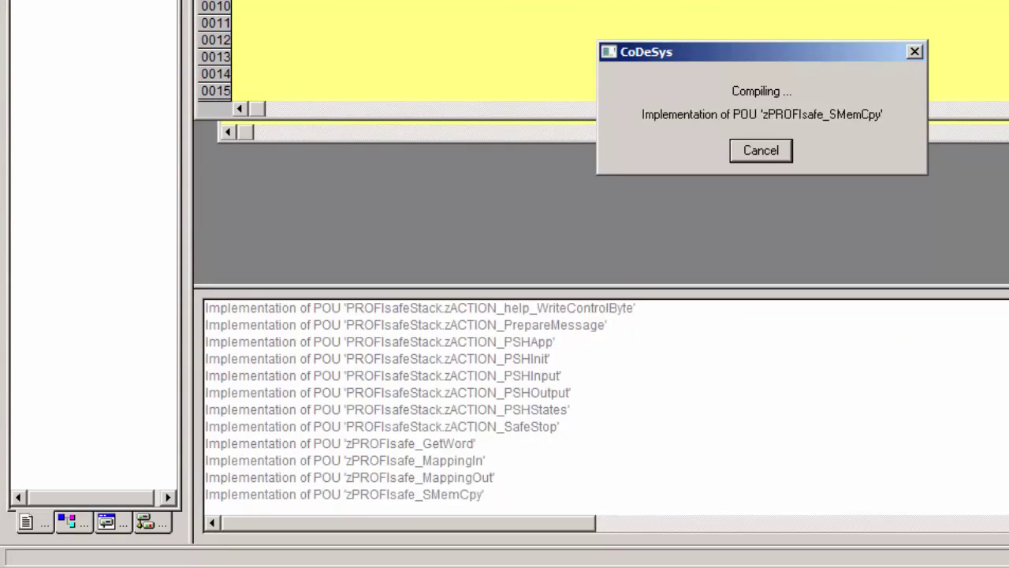